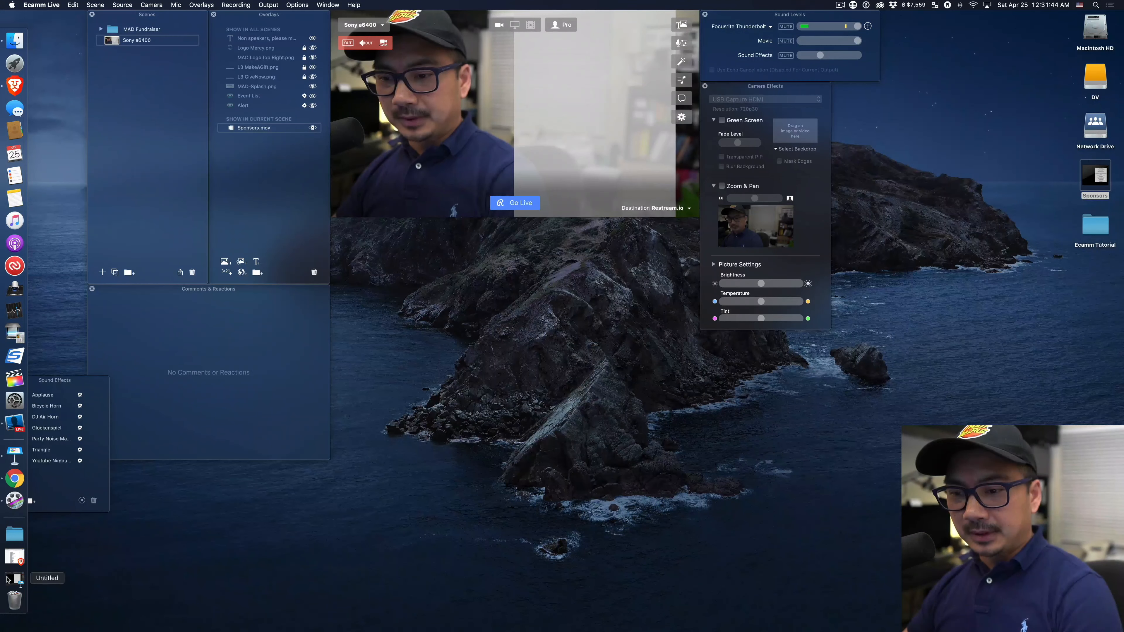
# Switch to Keynote, discard the open untitled presentation without saving it, and start a new presentation.
pyautogui.click(8, 580)
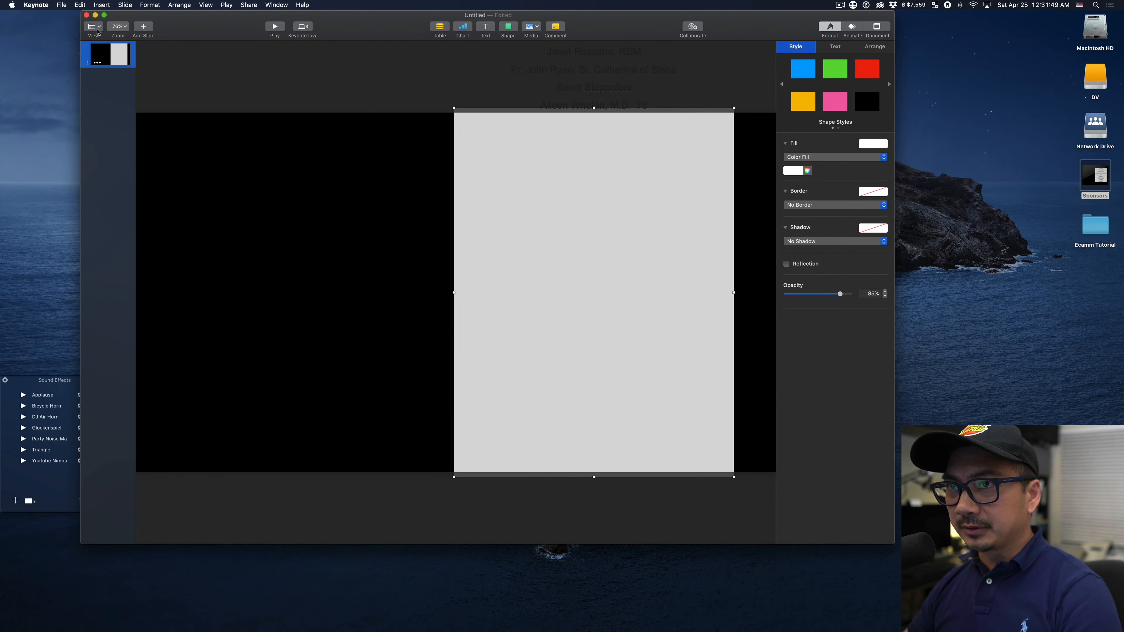
pyautogui.click(86, 15)
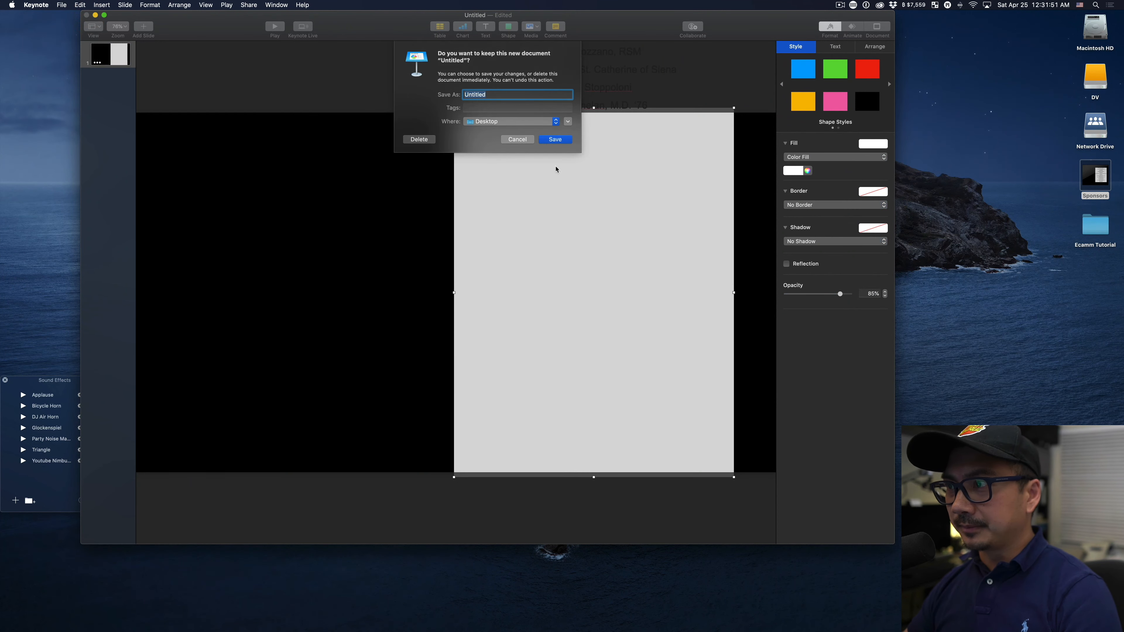
pyautogui.click(420, 141)
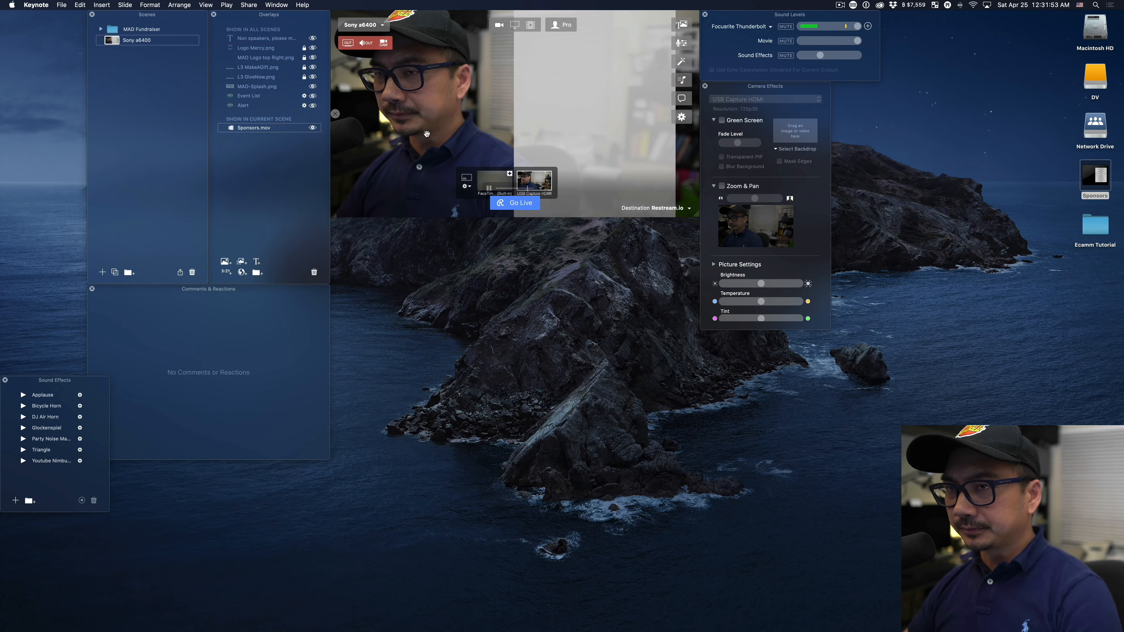
pyautogui.click(62, 5)
pyautogui.click(60, 16)
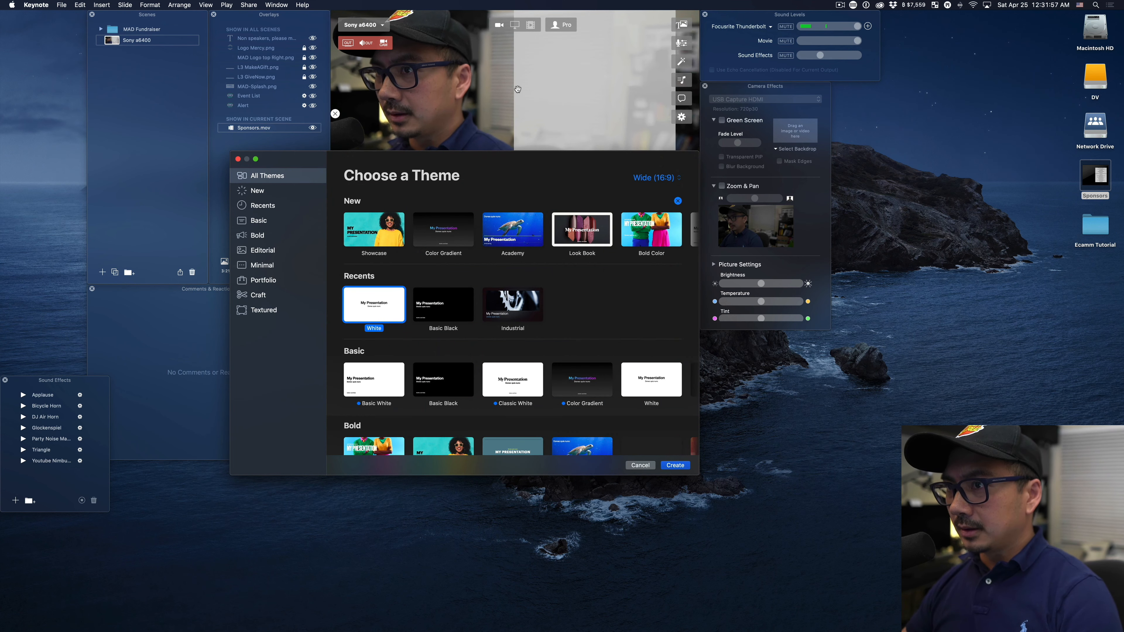
# Remove the Sponsors.mov overlay from the current Ecamm Live scene and delete the old Sponsors file from the desktop.
pyautogui.click(294, 129)
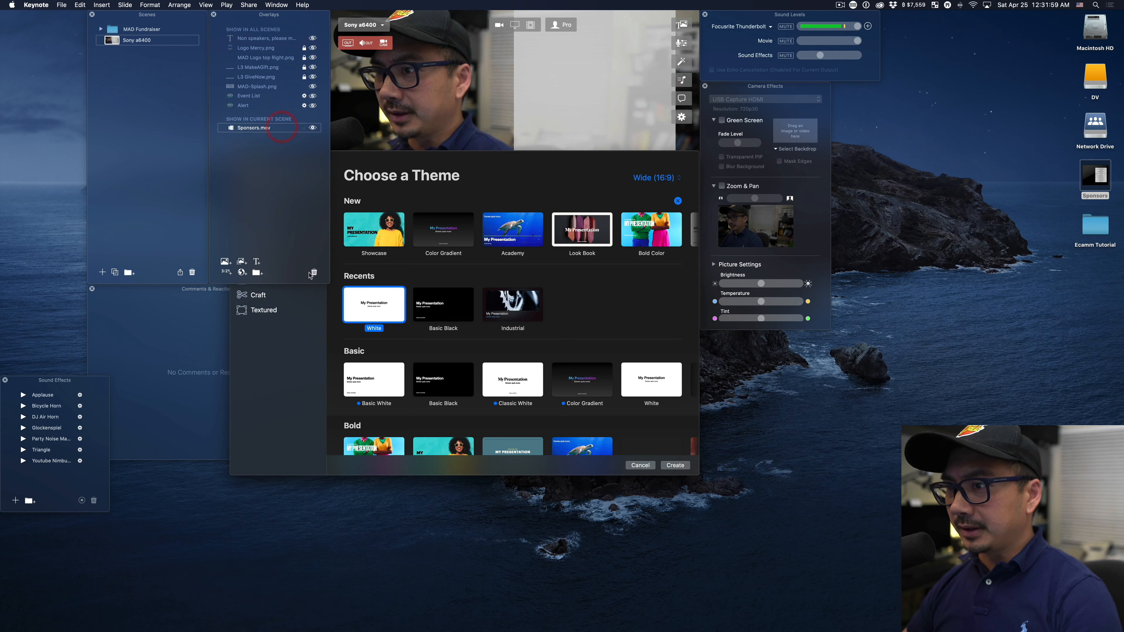
pyautogui.click(314, 272)
pyautogui.click(1094, 174)
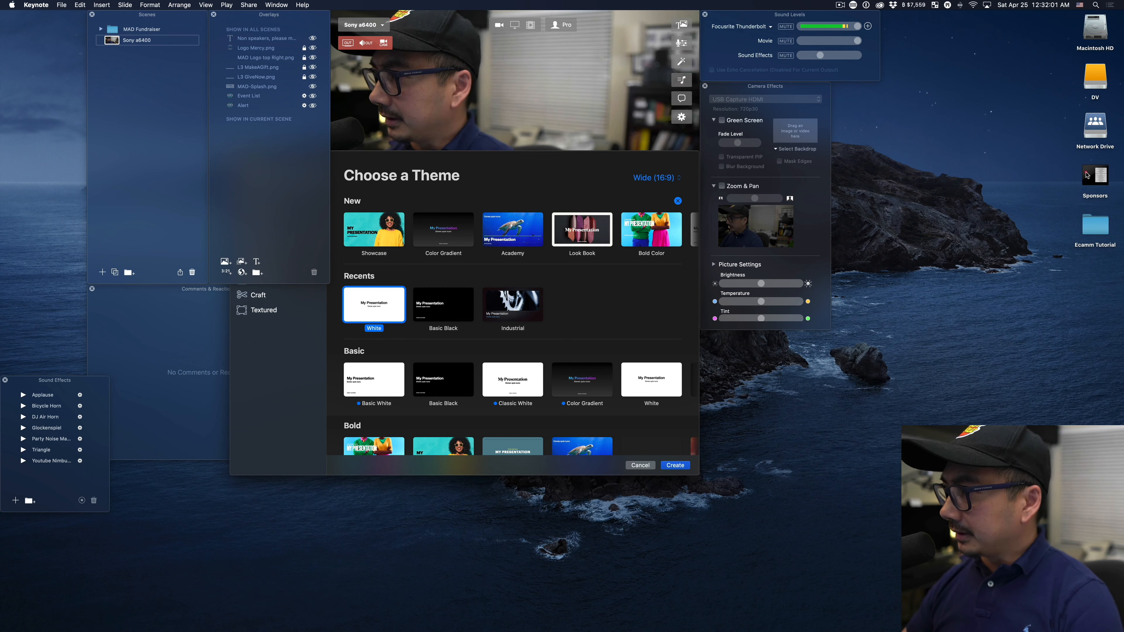
pyautogui.press('super+BackSpace')
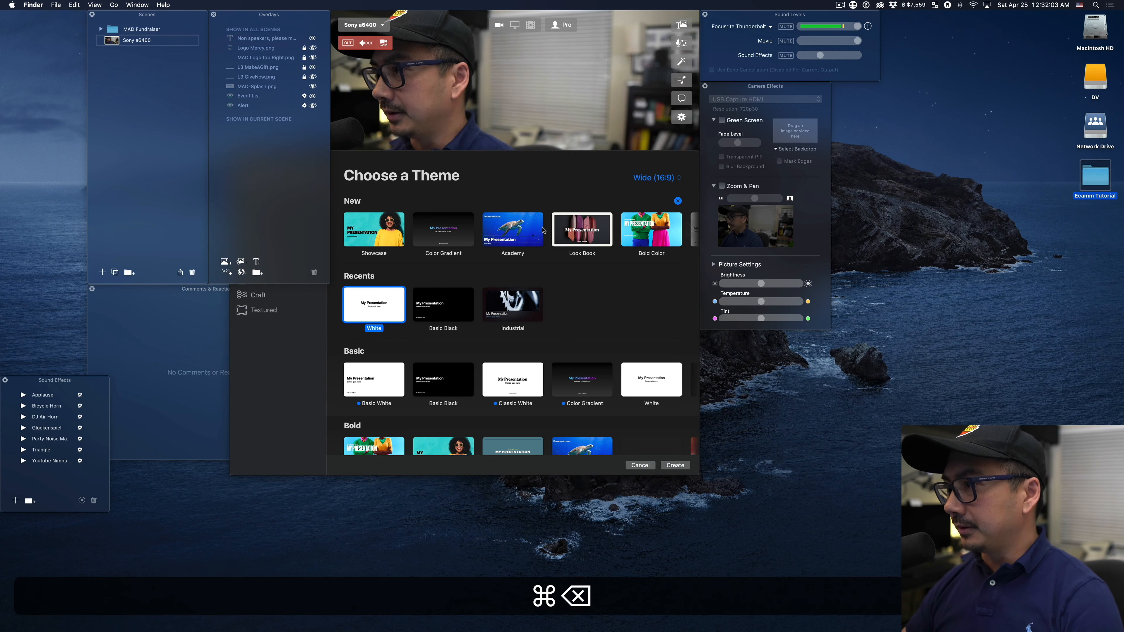
# Create the Keynote presentation with the Basic category's White theme in Wide (16:9) format.
pyautogui.click(513, 159)
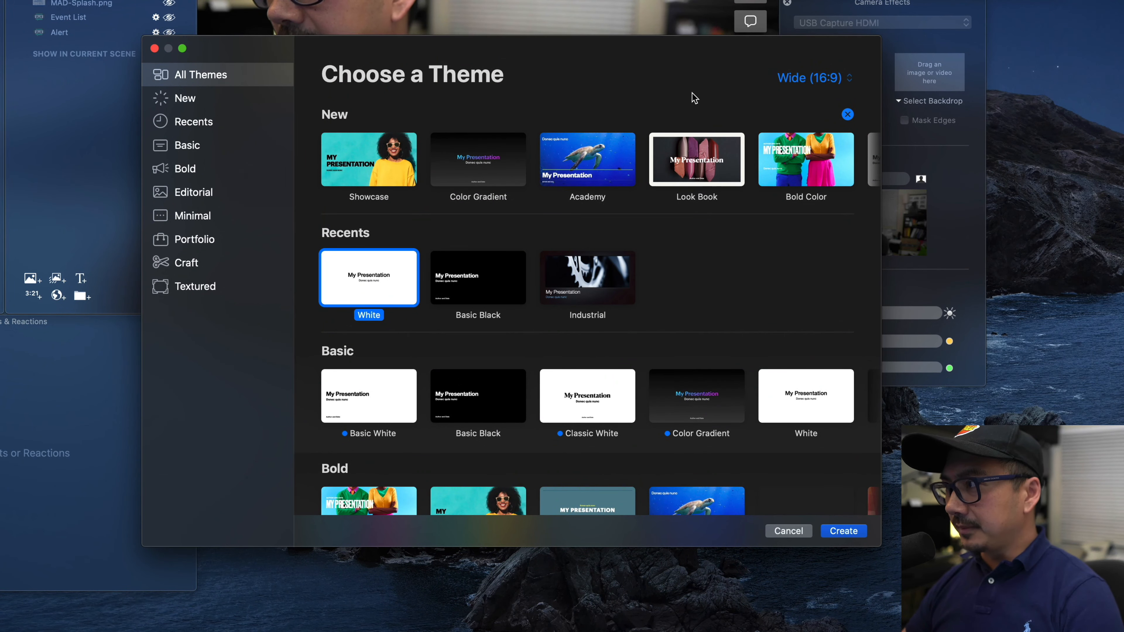
pyautogui.click(805, 87)
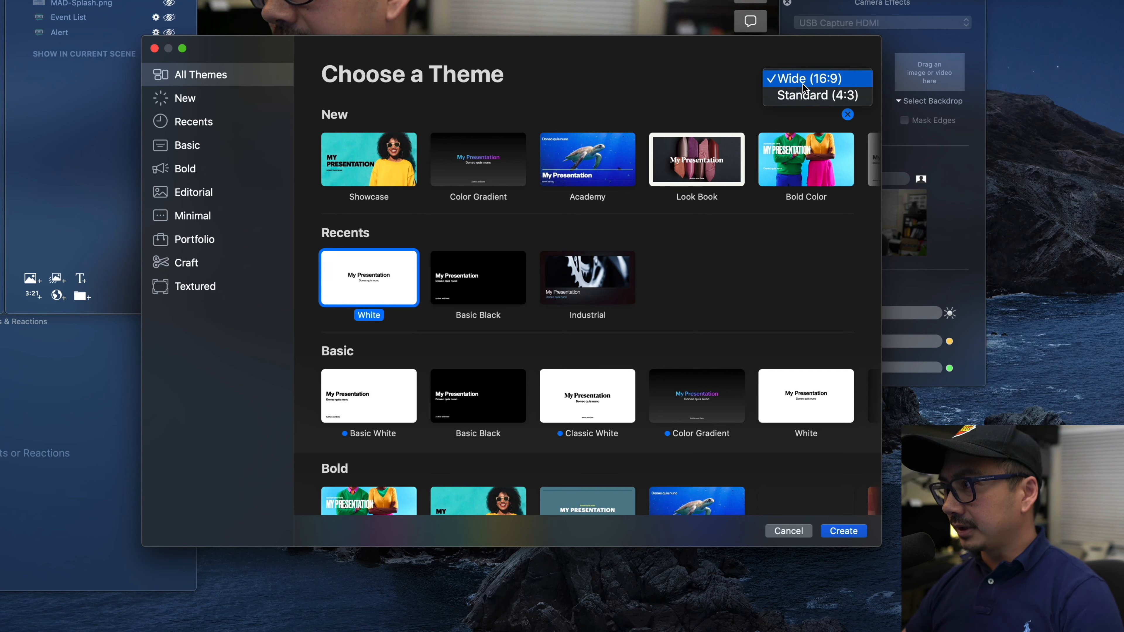
pyautogui.click(696, 72)
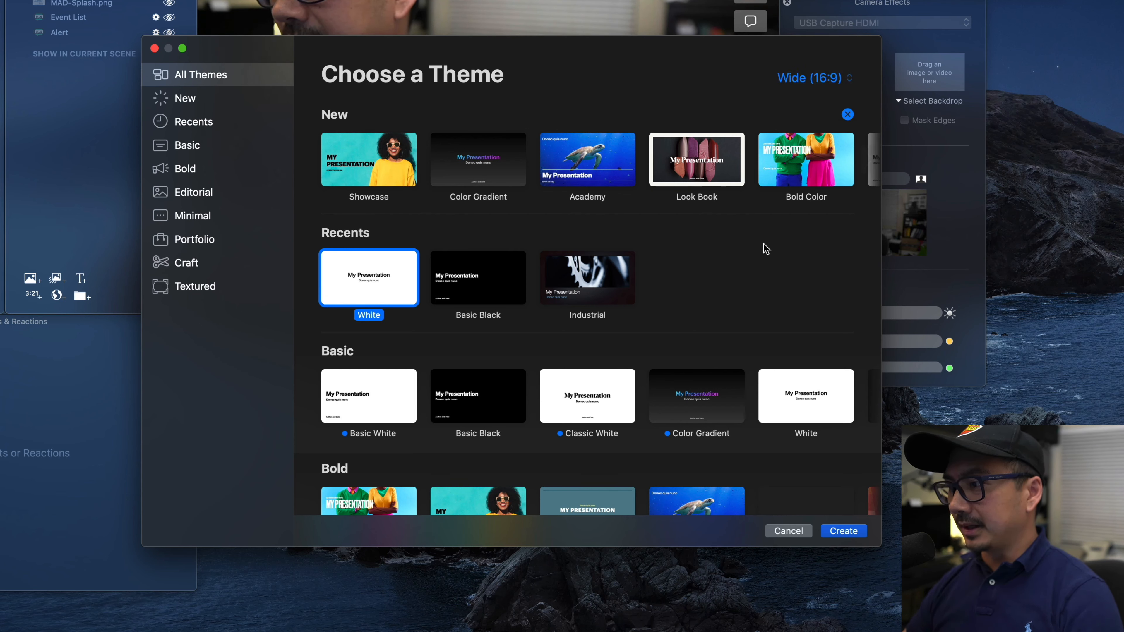
pyautogui.click(803, 409)
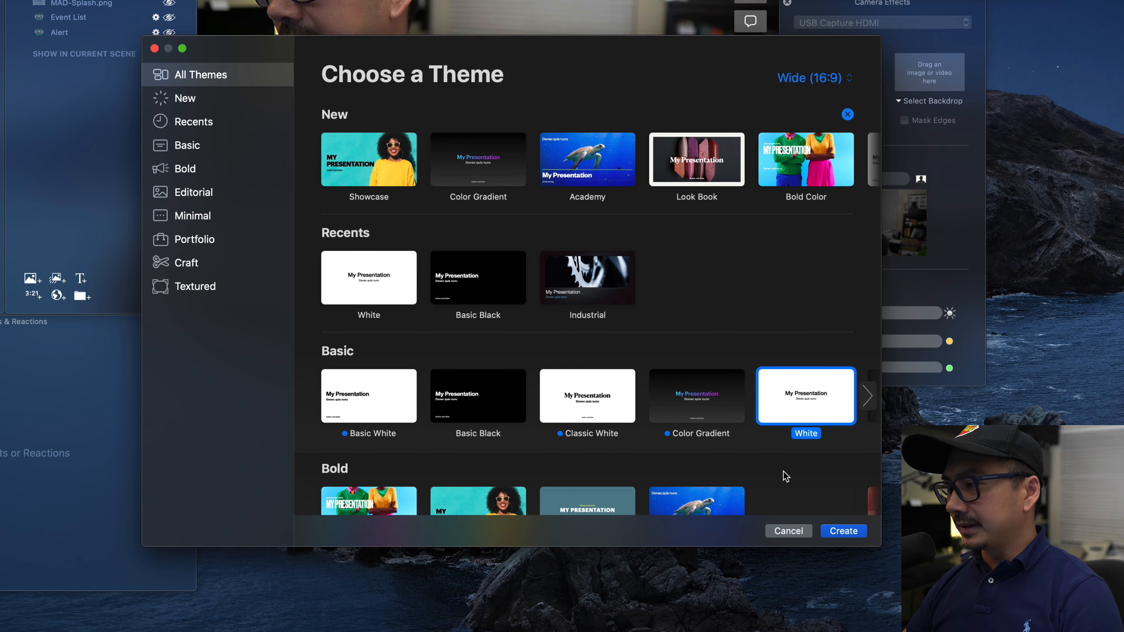
pyautogui.click(856, 531)
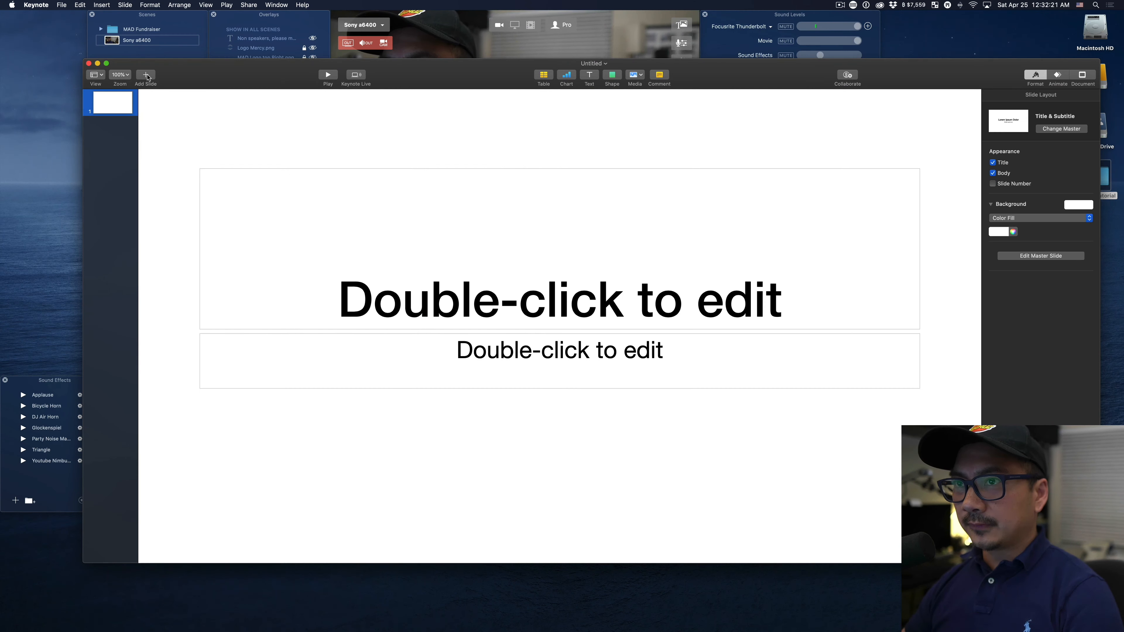
# Add a Blank slide and delete the original Title & Subtitle slide.
pyautogui.click(146, 75)
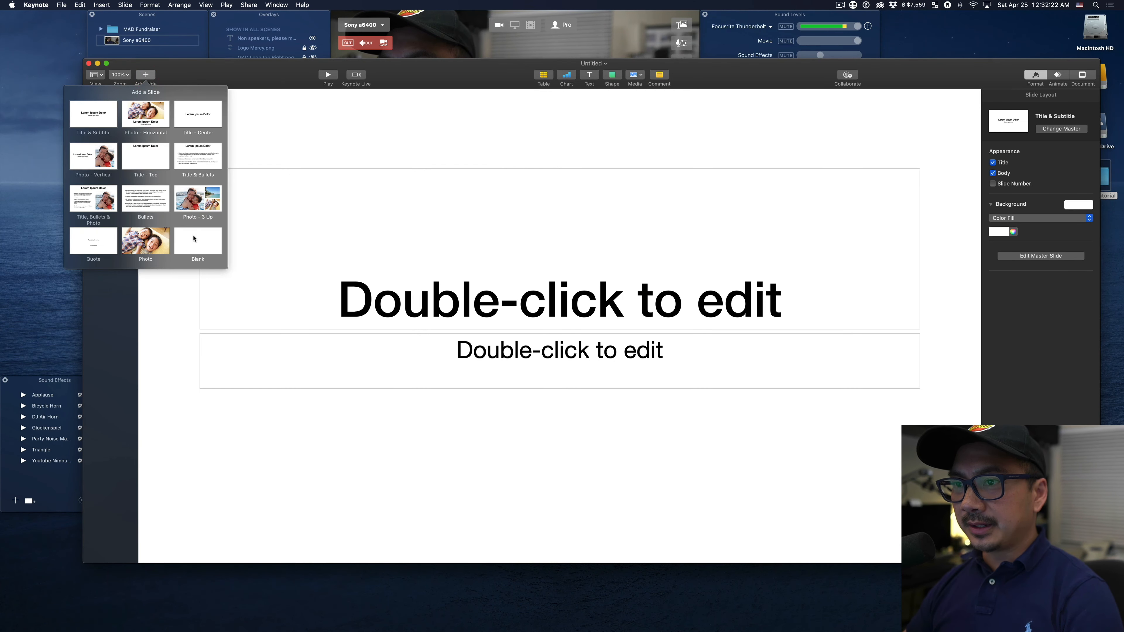
pyautogui.click(194, 239)
pyautogui.click(116, 104)
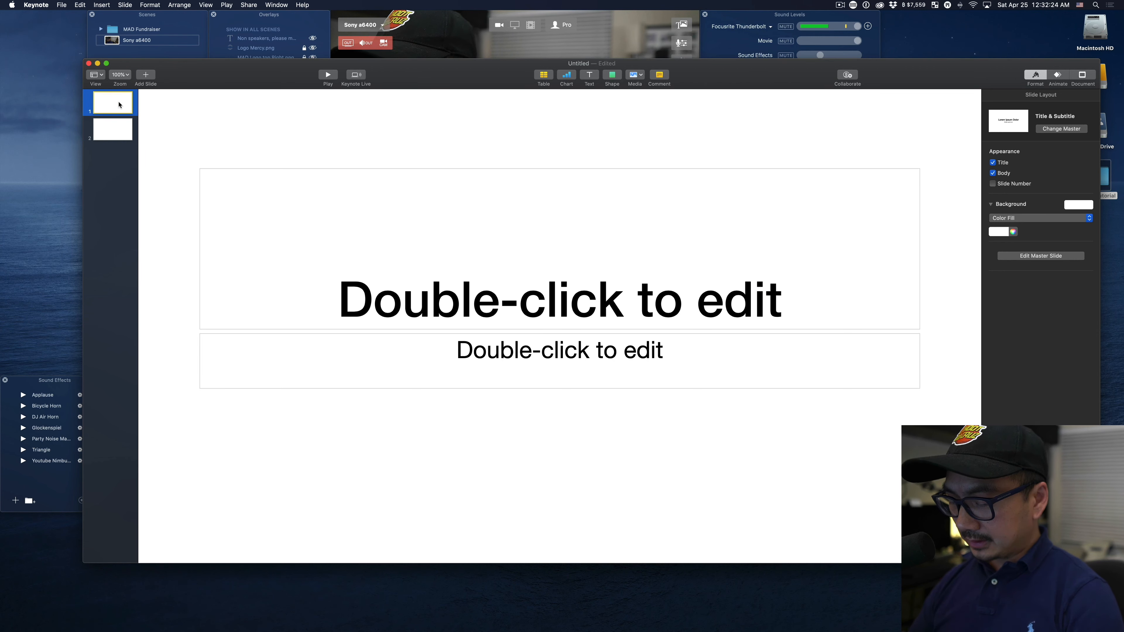
pyautogui.press('Delete')
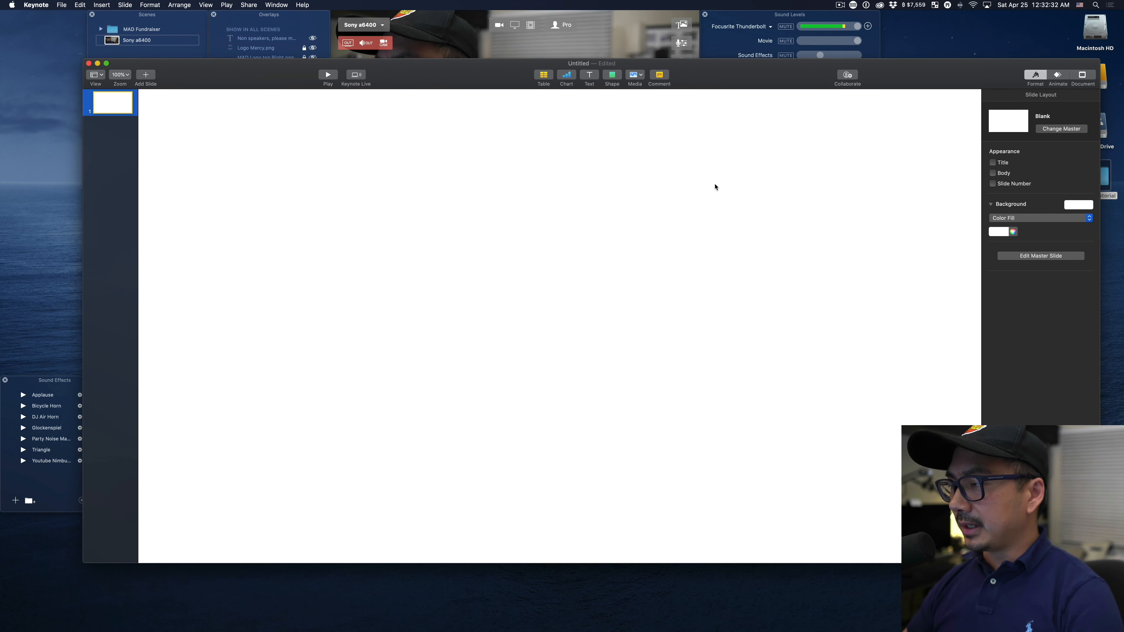
# Switch to Ecamm Live and capture a screenshot of exactly its video preview area.
pyautogui.click(625, 54)
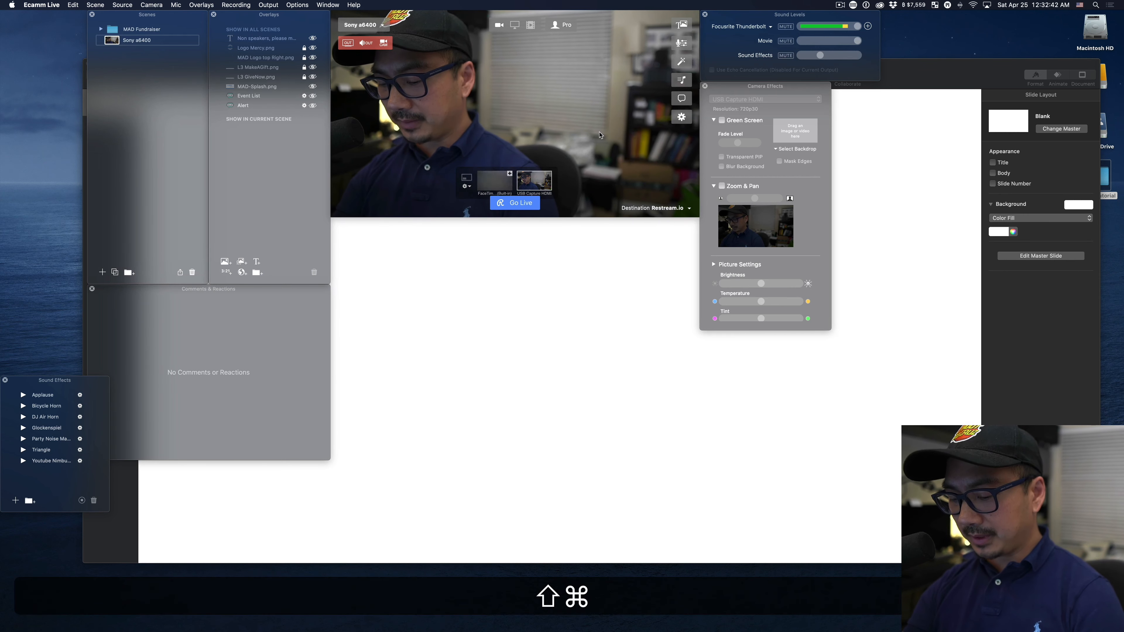
pyautogui.press('shift+super+4')
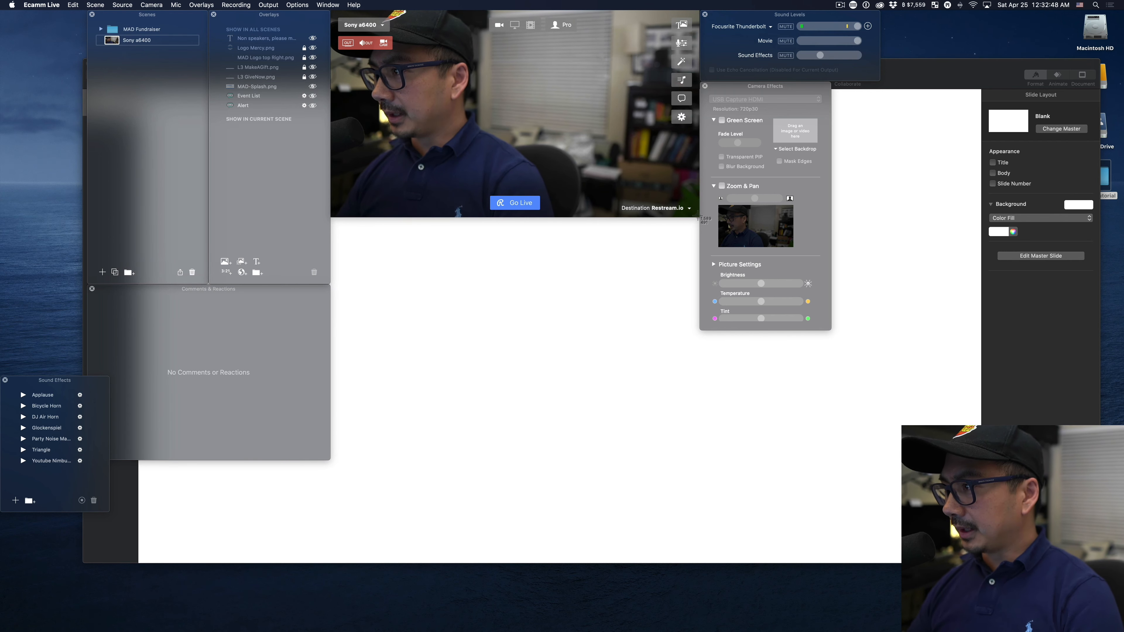
pyautogui.moveTo(698, 217); pyautogui.dragTo(331, 9)
pyautogui.press('space')
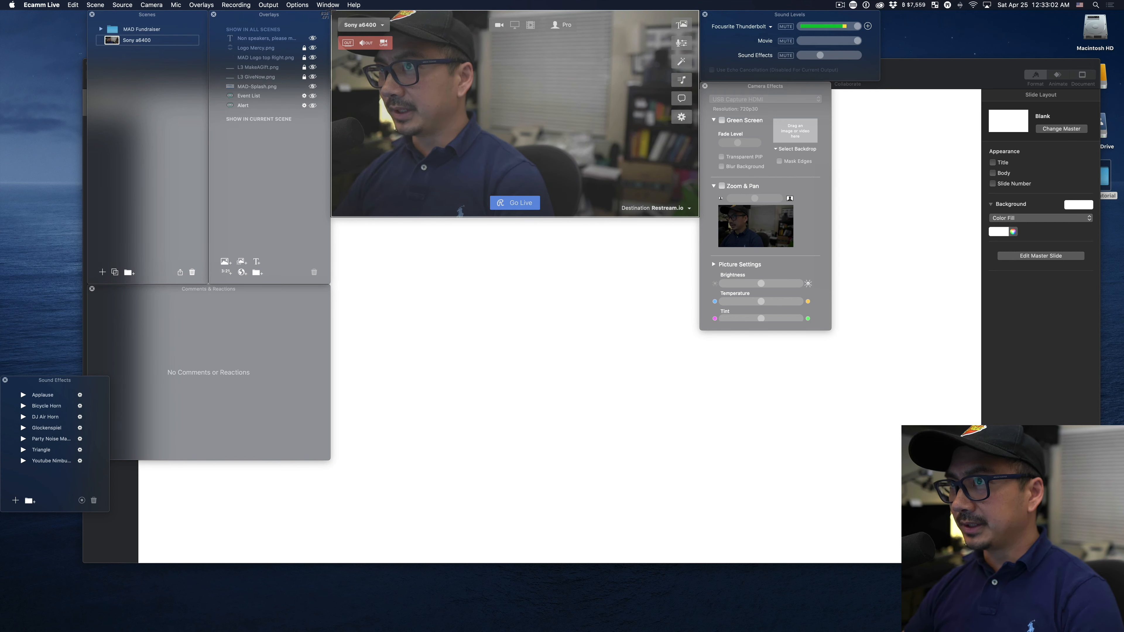
pyautogui.moveTo(331, 9); pyautogui.dragTo(332, 10)
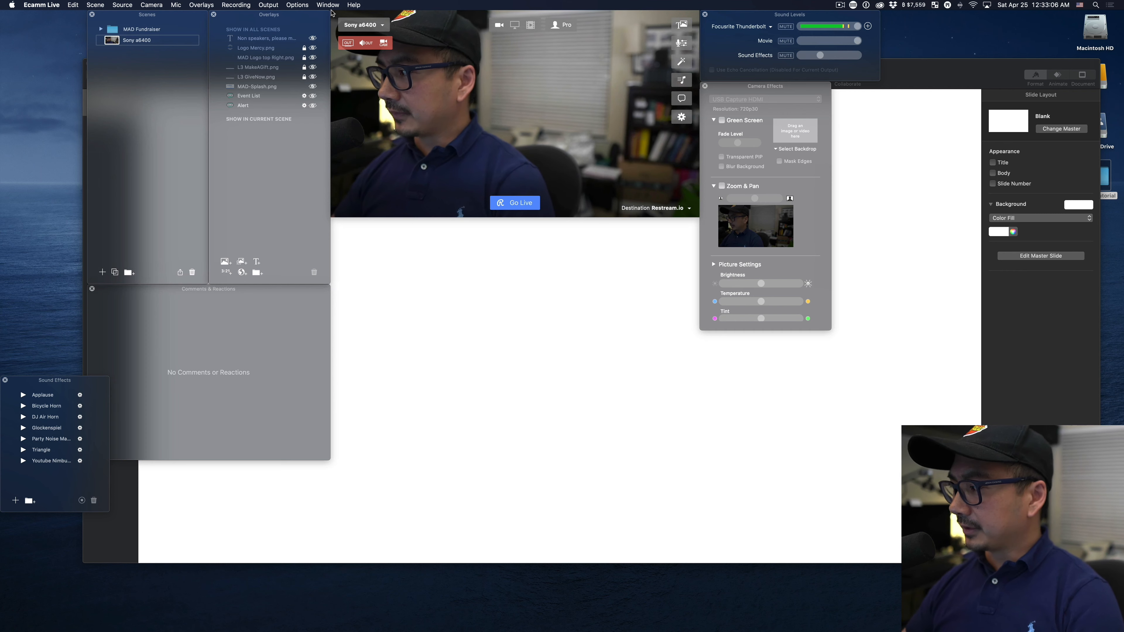
# Return to Keynote, place the new desktop screenshot at the blank slide's upper-left corner and enlarge it to fill the slide.
pyautogui.click(556, 265)
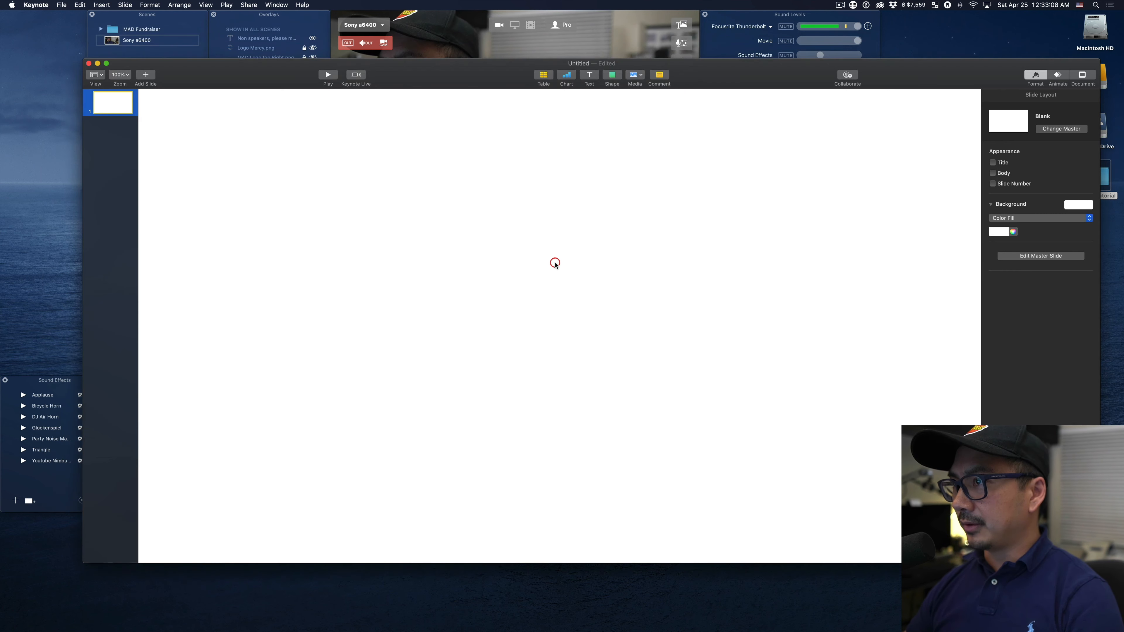
pyautogui.moveTo(509, 79); pyautogui.dragTo(497, 66)
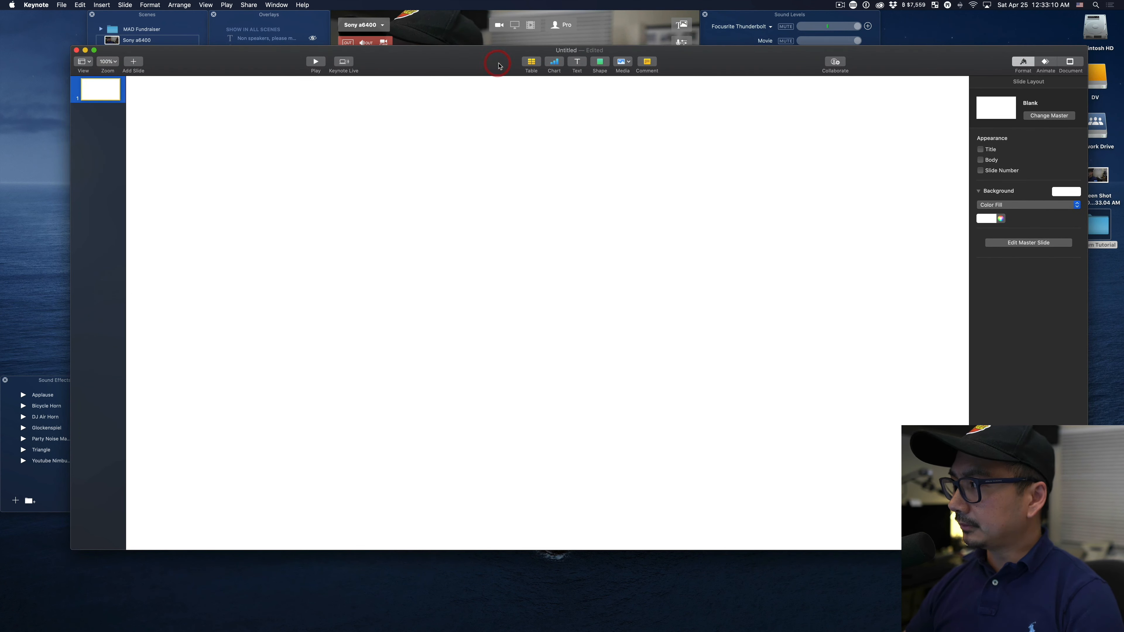
pyautogui.moveTo(980, 68); pyautogui.dragTo(942, 66)
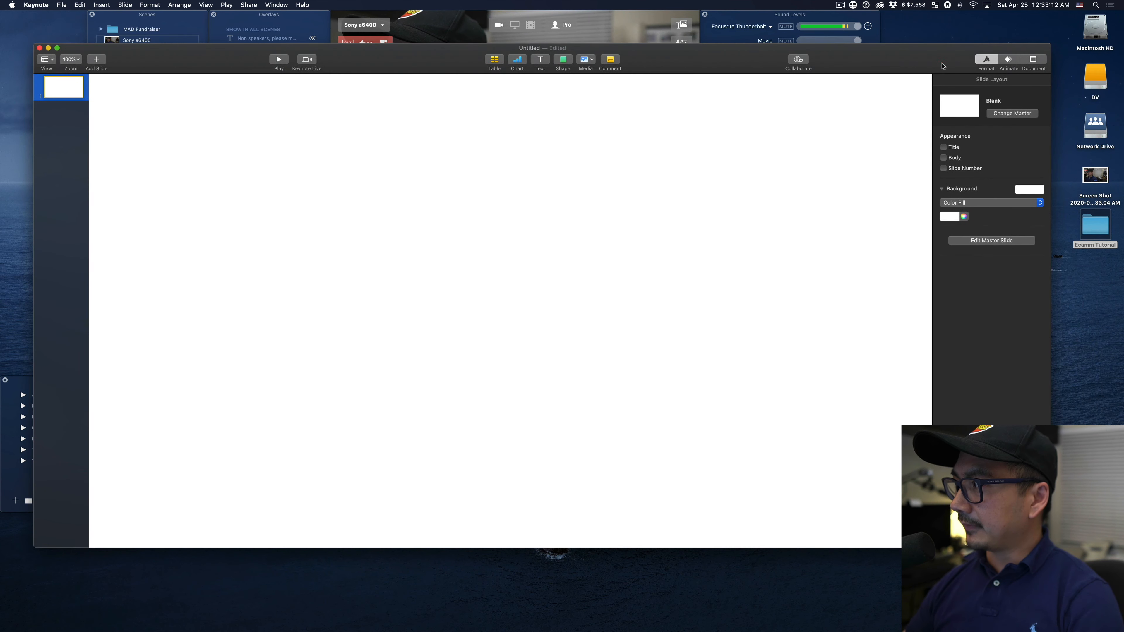
pyautogui.moveTo(1099, 182); pyautogui.dragTo(335, 168)
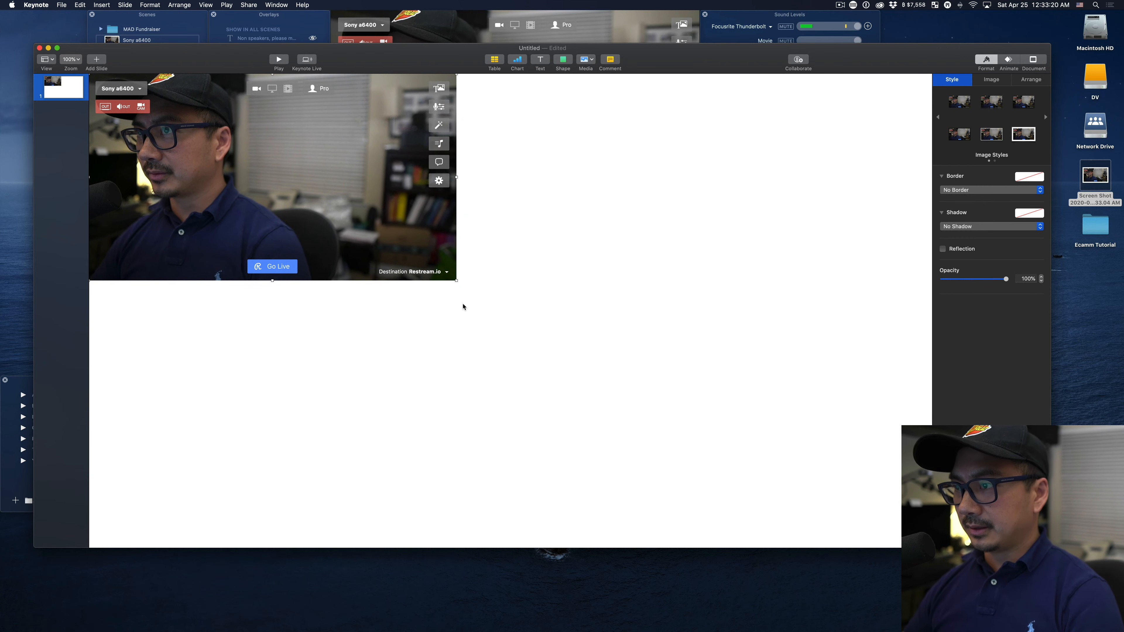
pyautogui.moveTo(457, 285); pyautogui.dragTo(931, 548)
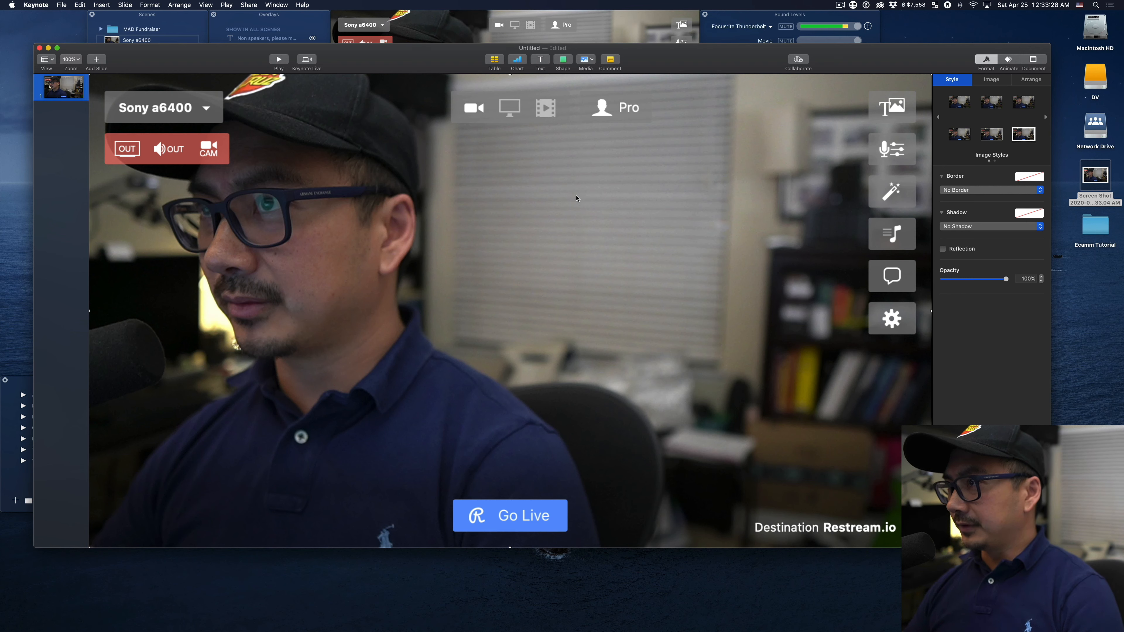
# Add a basic square shape and stretch it into a full-height panel over the right half of the slide, beside the presenter.
pyautogui.click(564, 59)
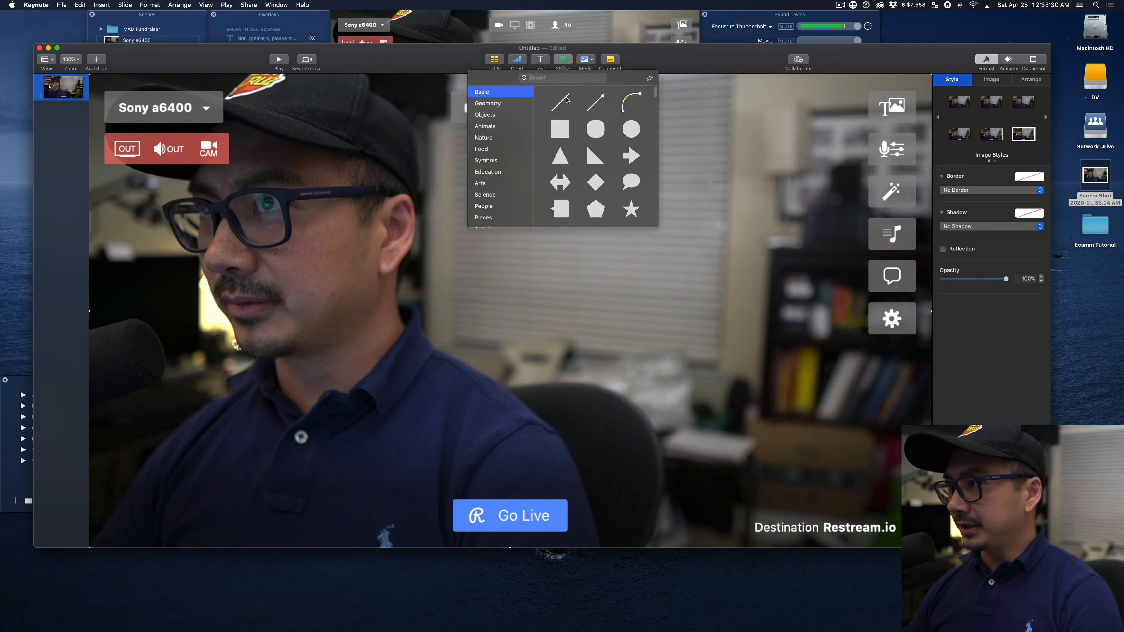
pyautogui.click(559, 129)
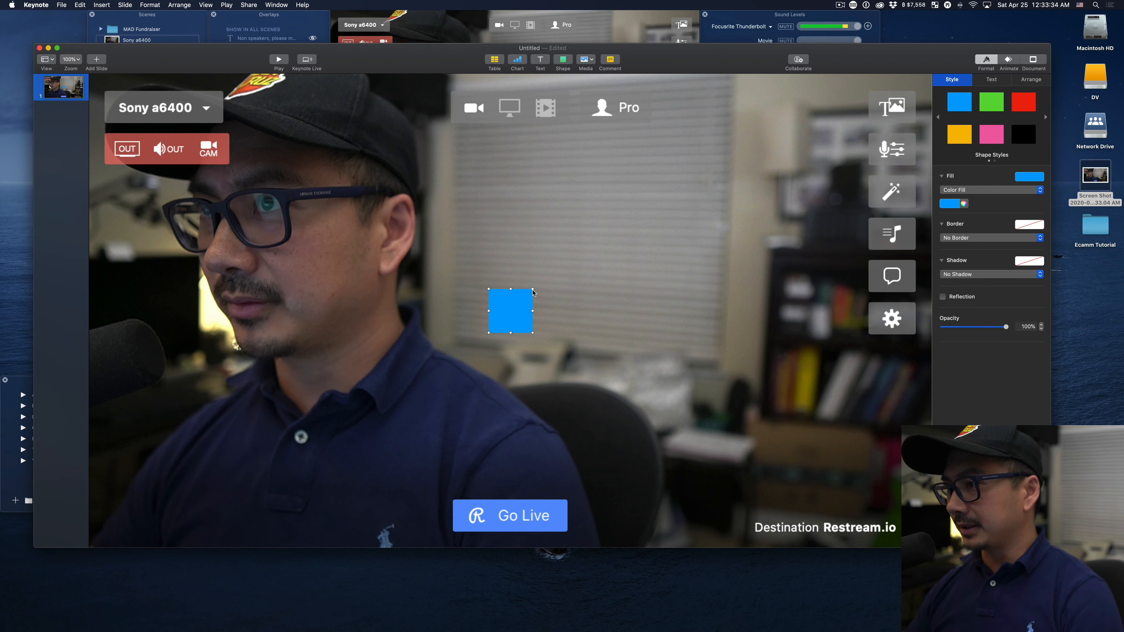
pyautogui.moveTo(532, 289); pyautogui.dragTo(871, 74)
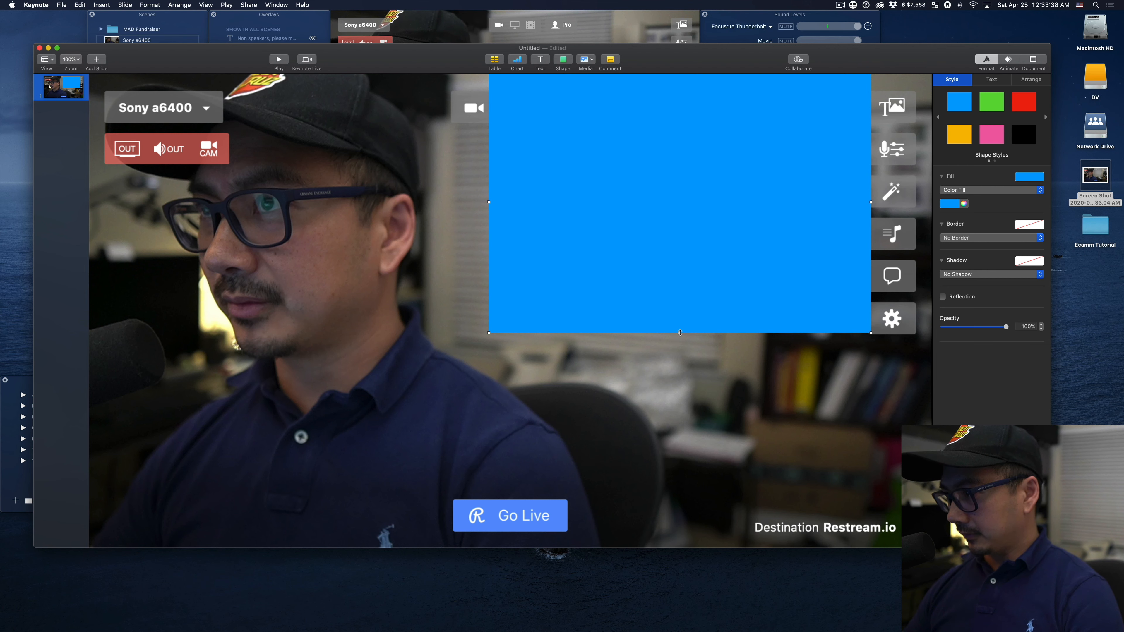
pyautogui.moveTo(681, 332); pyautogui.dragTo(684, 549)
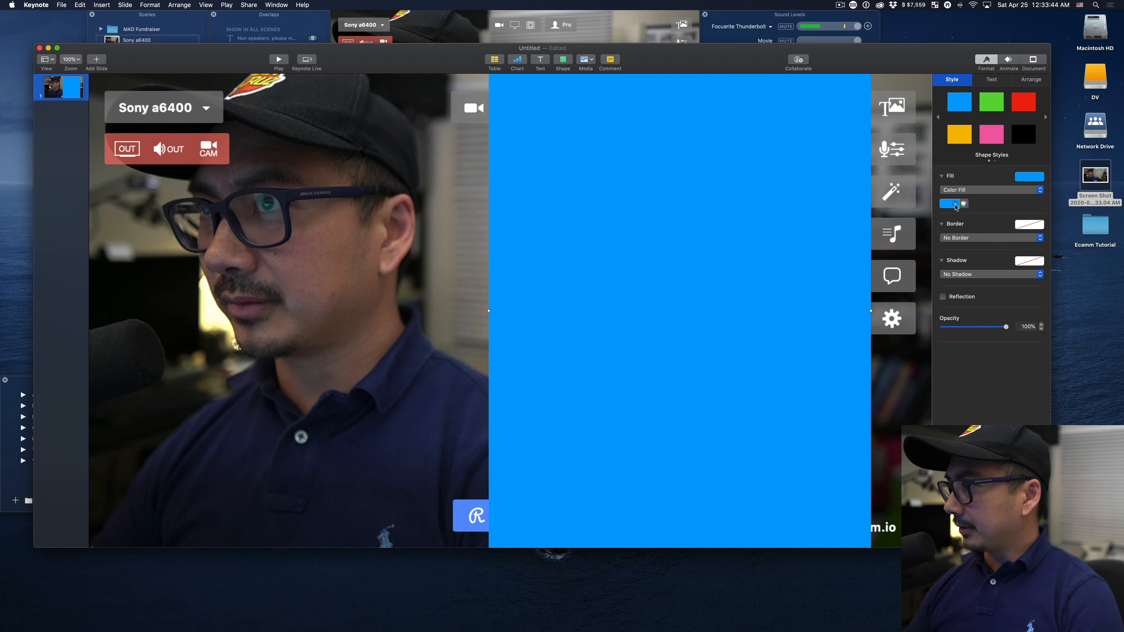
# Change the panel's fill to white and reduce its opacity to 85%.
pyautogui.click(955, 205)
pyautogui.click(912, 258)
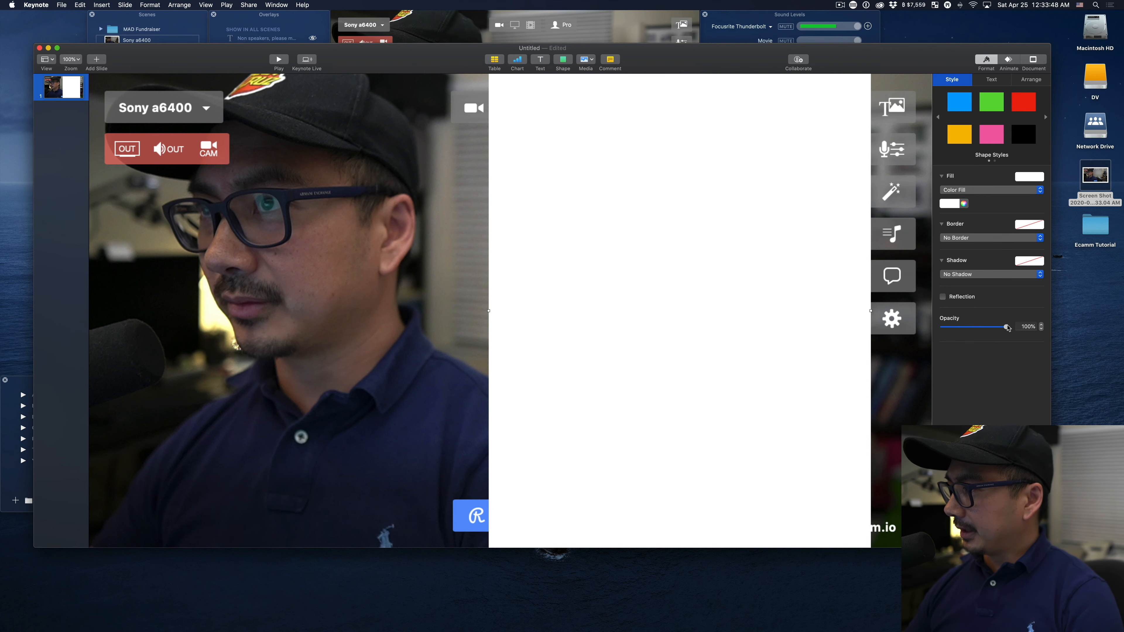
pyautogui.moveTo(1006, 328); pyautogui.dragTo(1000, 329)
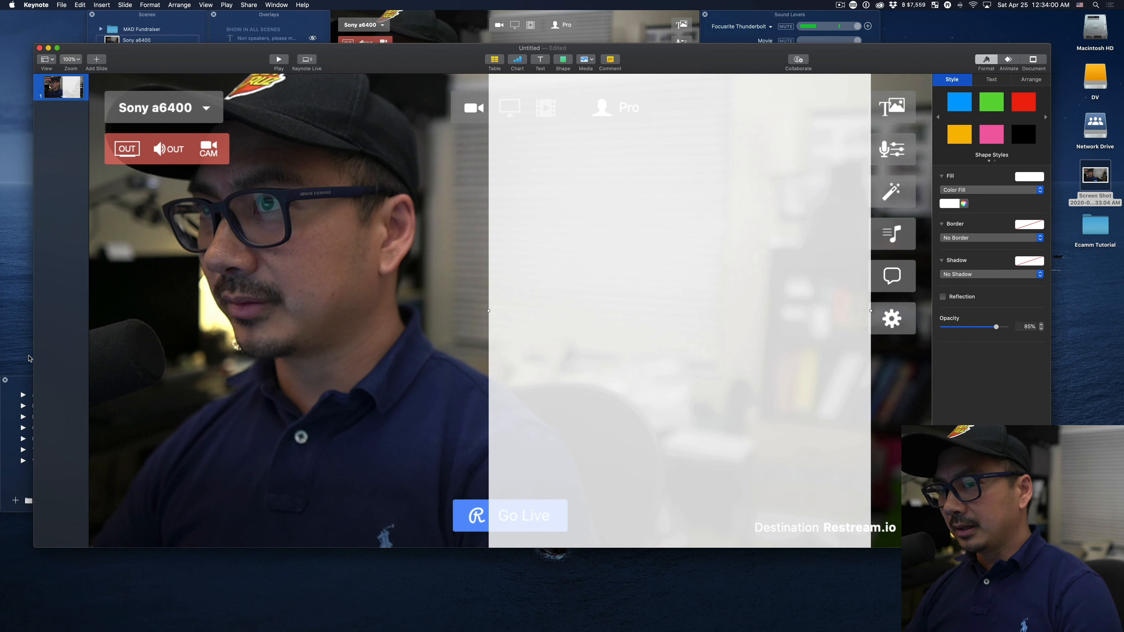
# Copy the selected donor list from the MAD Donors & Sponsors document in Brave and paste it onto the Keynote slide.
pyautogui.moveTo(1, 360)
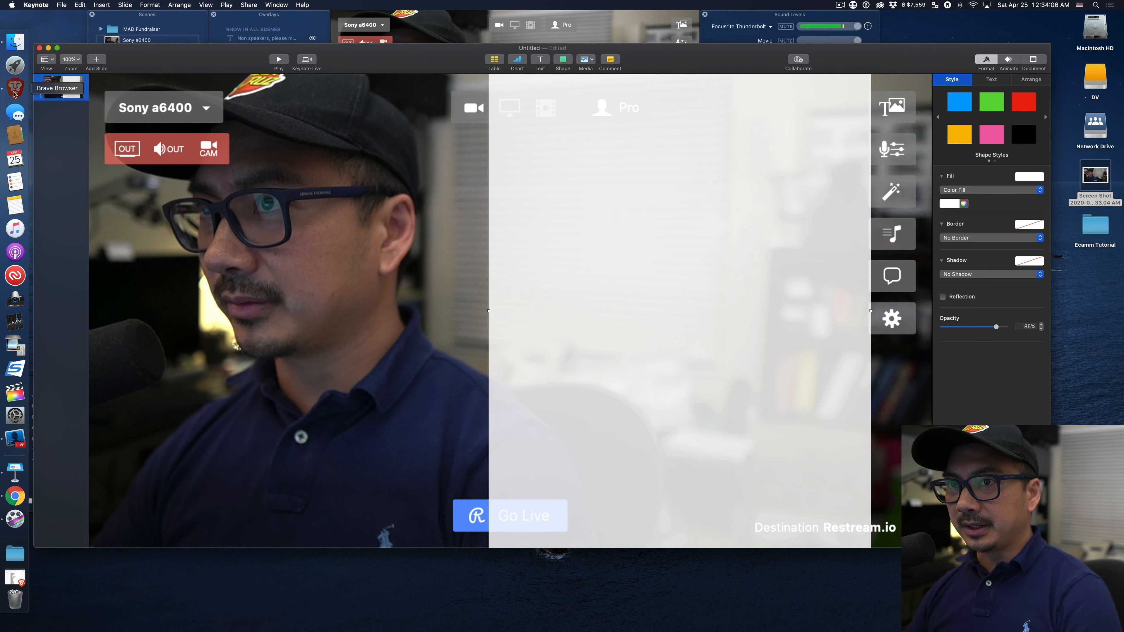
pyautogui.click(15, 89)
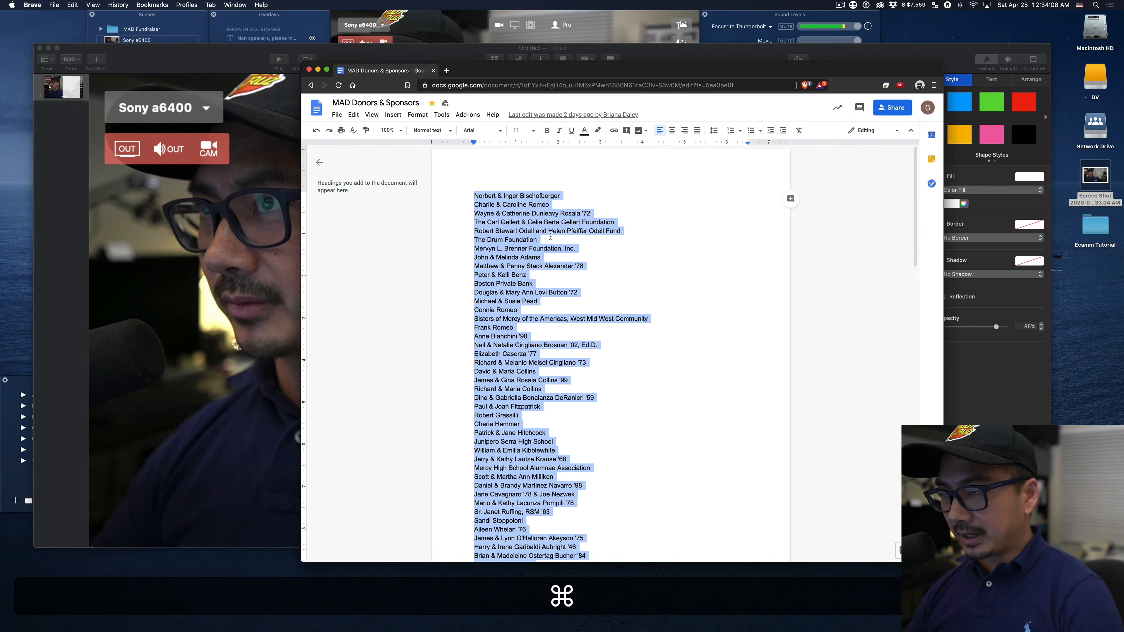
pyautogui.press('super+c')
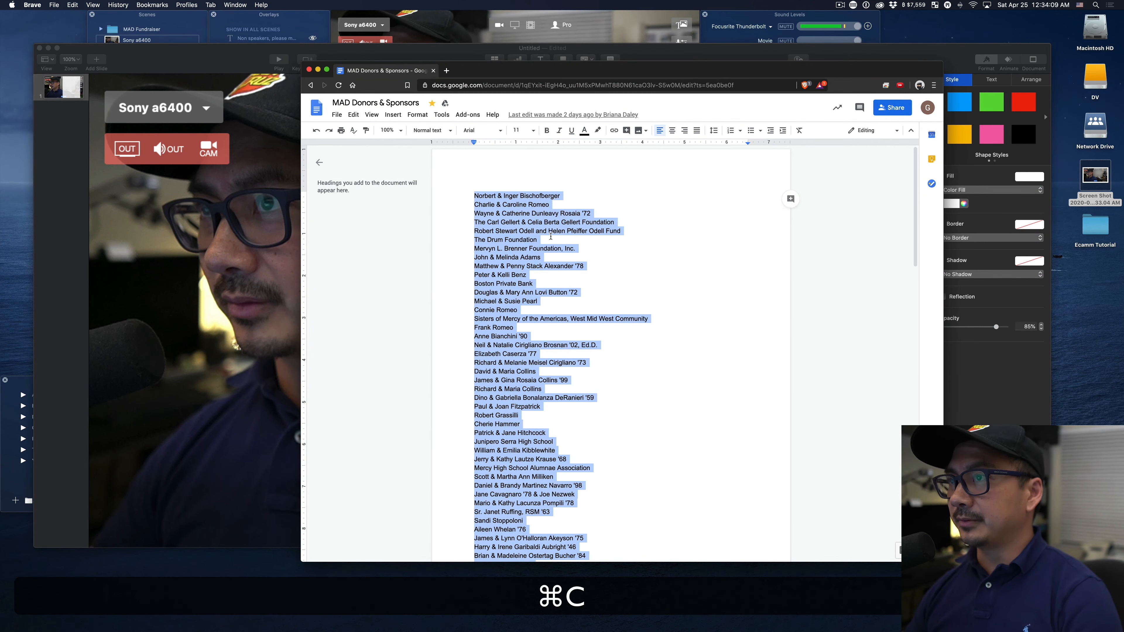
pyautogui.click(318, 70)
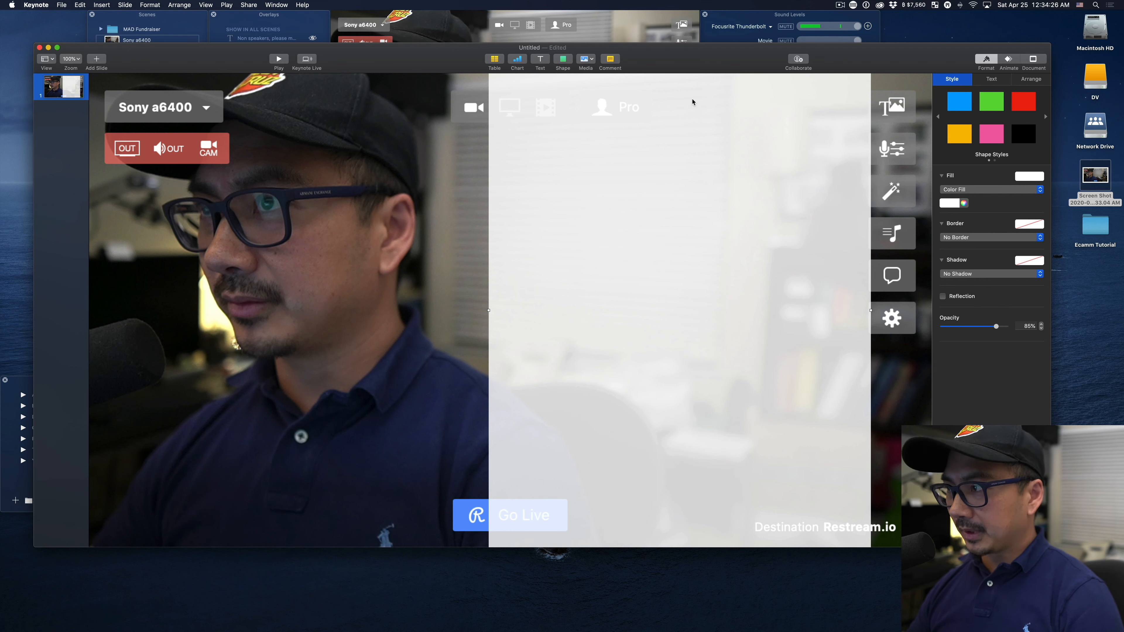
pyautogui.press('super+v')
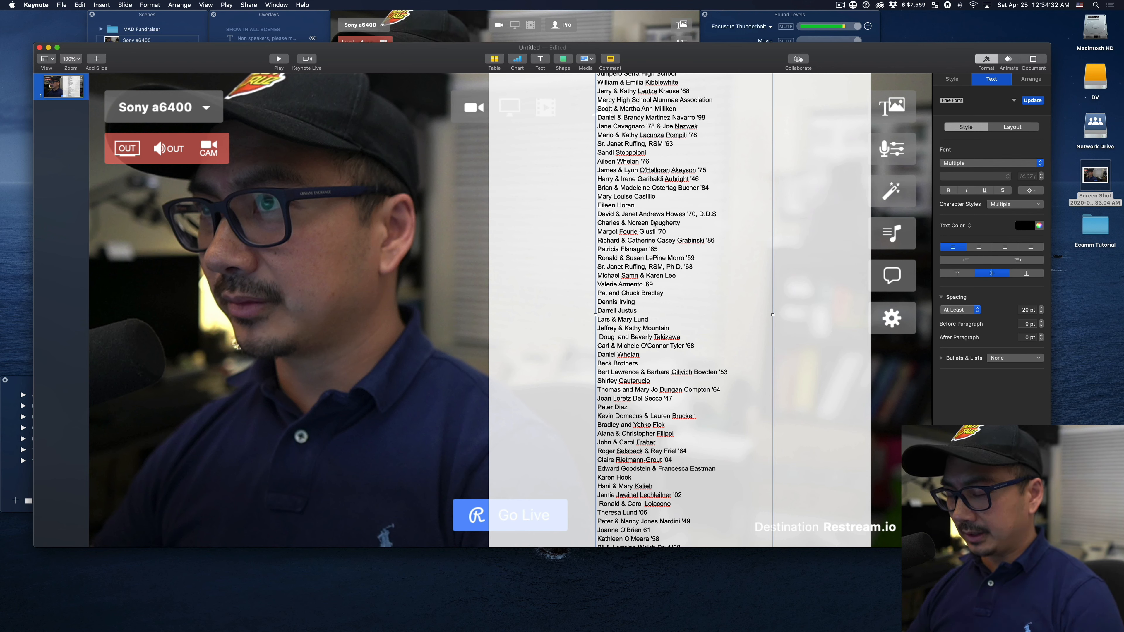
# Set the entire donor list to Arial at a size of 30 pt.
pyautogui.click(648, 222)
pyautogui.press('super+a')
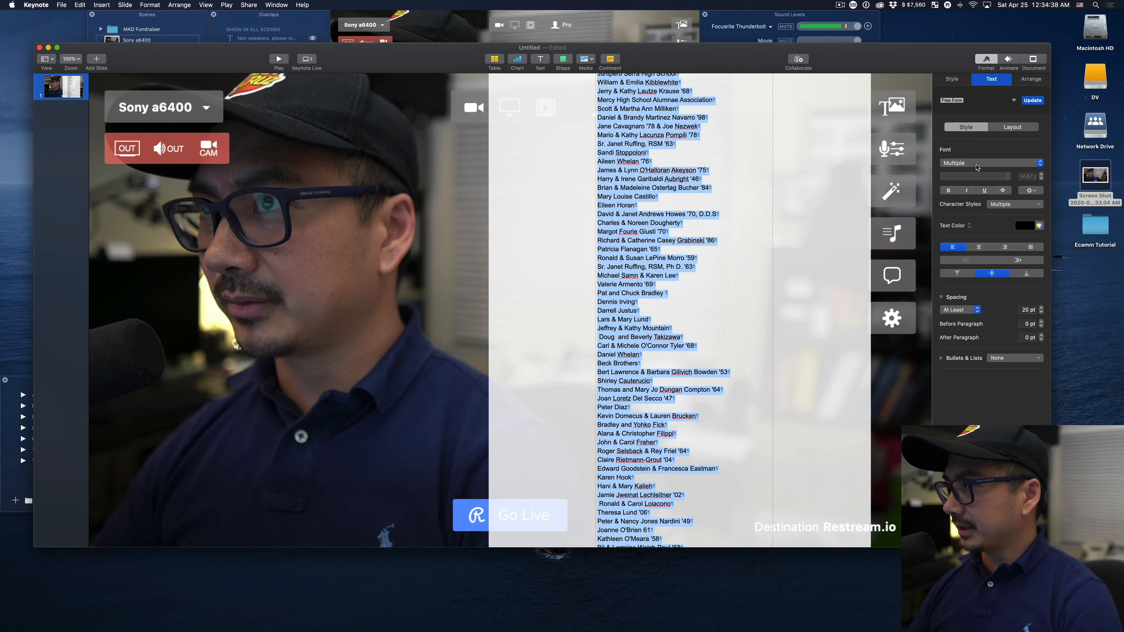
pyautogui.click(977, 164)
pyautogui.click(979, 166)
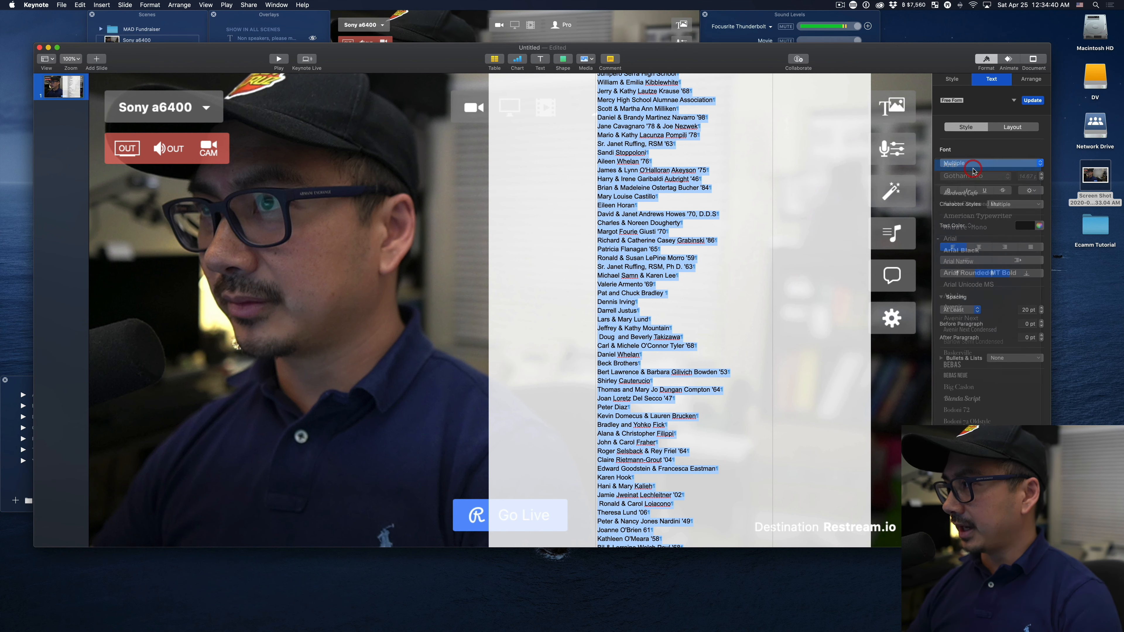
pyautogui.click(1025, 176)
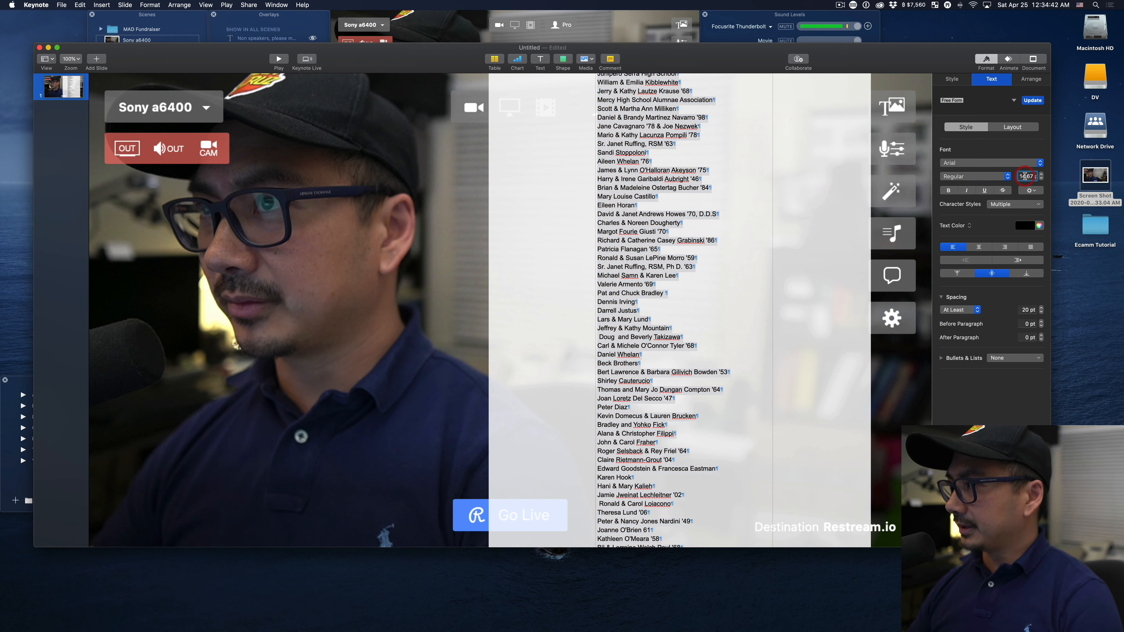
pyautogui.press('super+a')
pyautogui.write('30')
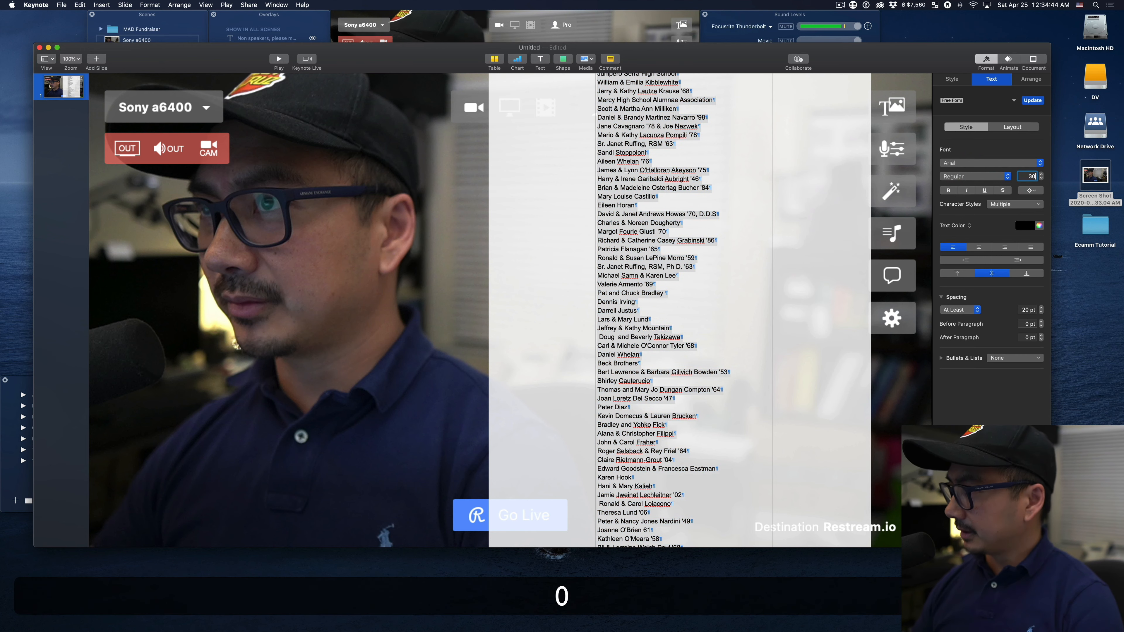
pyautogui.press('Tab')
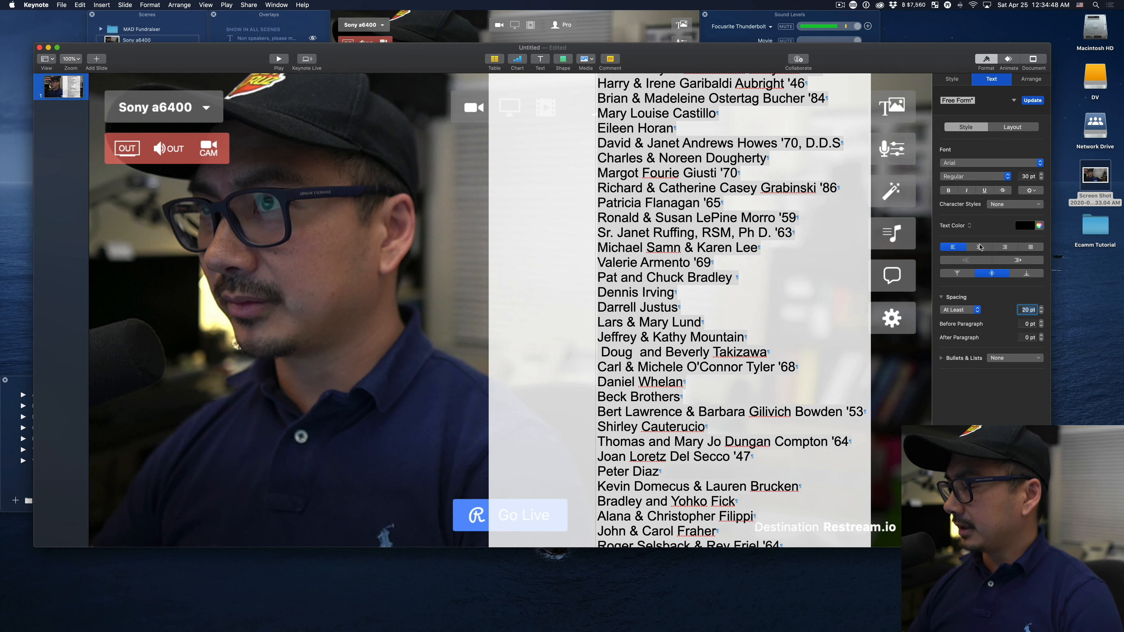
# Center-align the donor list and move its text box so it is centered over the white panel.
pyautogui.click(979, 247)
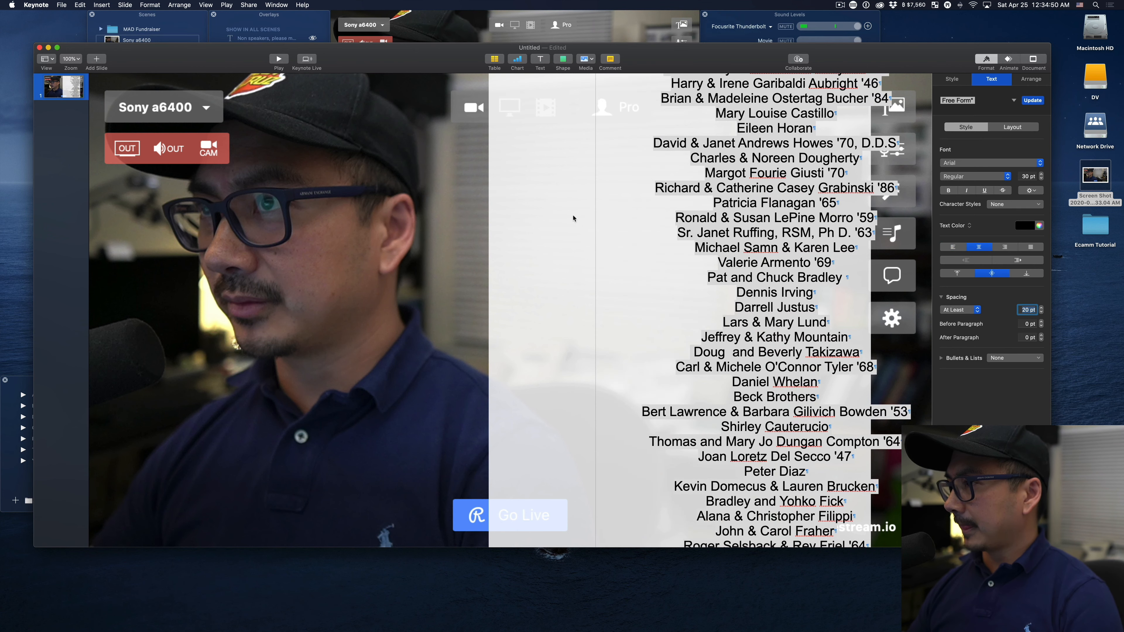
pyautogui.press('Escape')
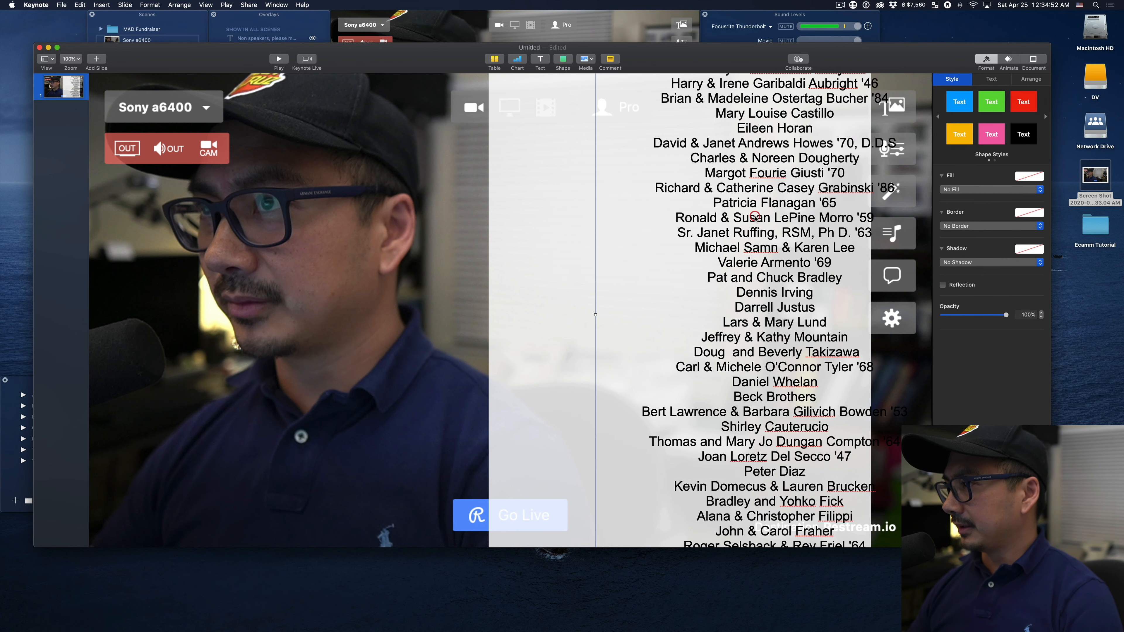
pyautogui.moveTo(775, 217); pyautogui.dragTo(682, 214)
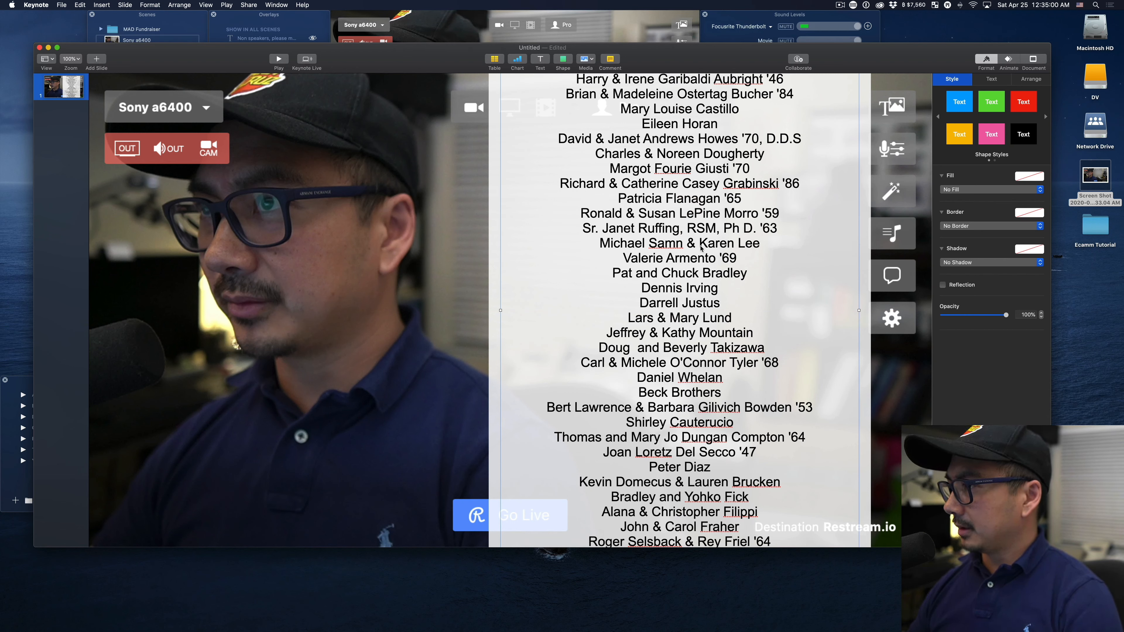
# Switch the whole donor list's spacing to Lines and increase it to 1.9.
pyautogui.click(700, 249)
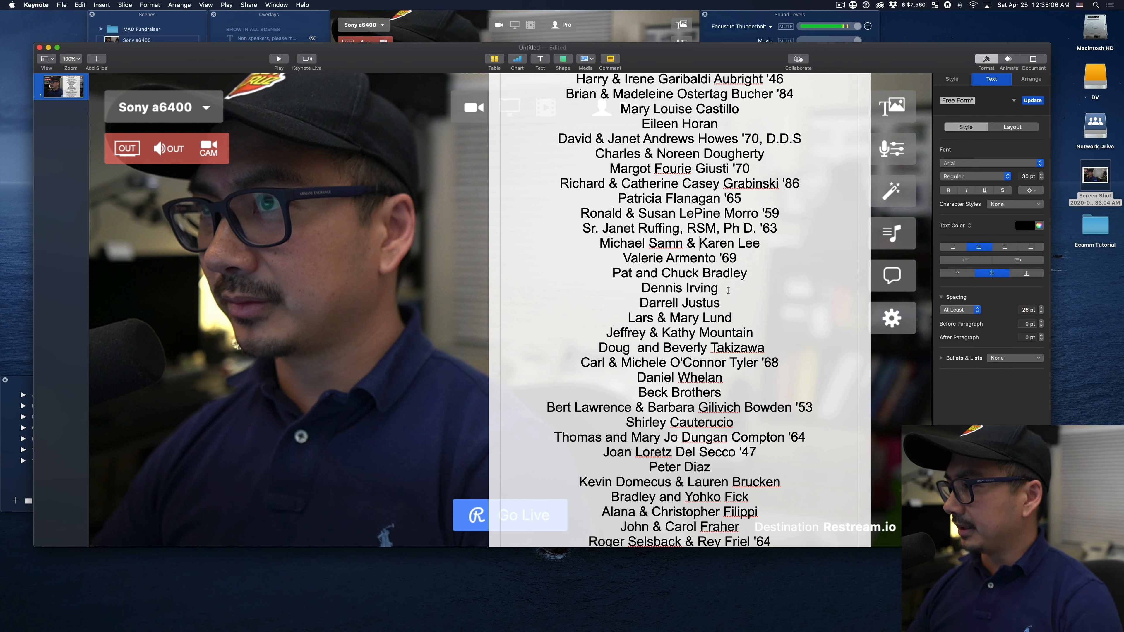
pyautogui.press('super+a')
pyautogui.click(945, 310)
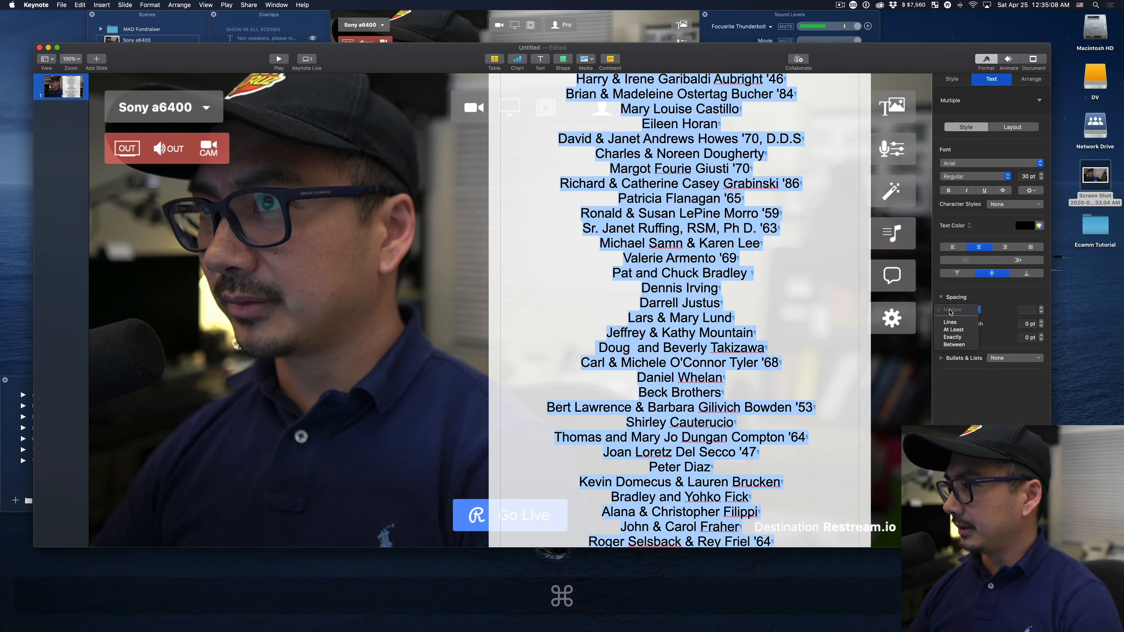
pyautogui.click(951, 322)
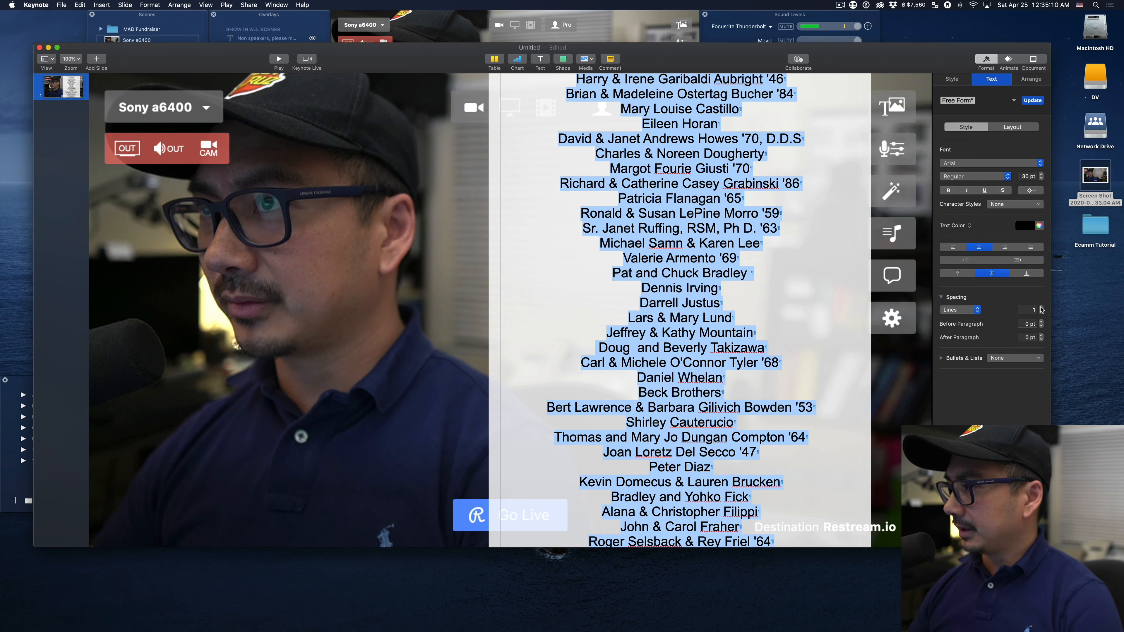
pyautogui.click(1041, 307)
pyautogui.click(1041, 307)
pyautogui.click(1041, 307)
pyautogui.click(1041, 307)
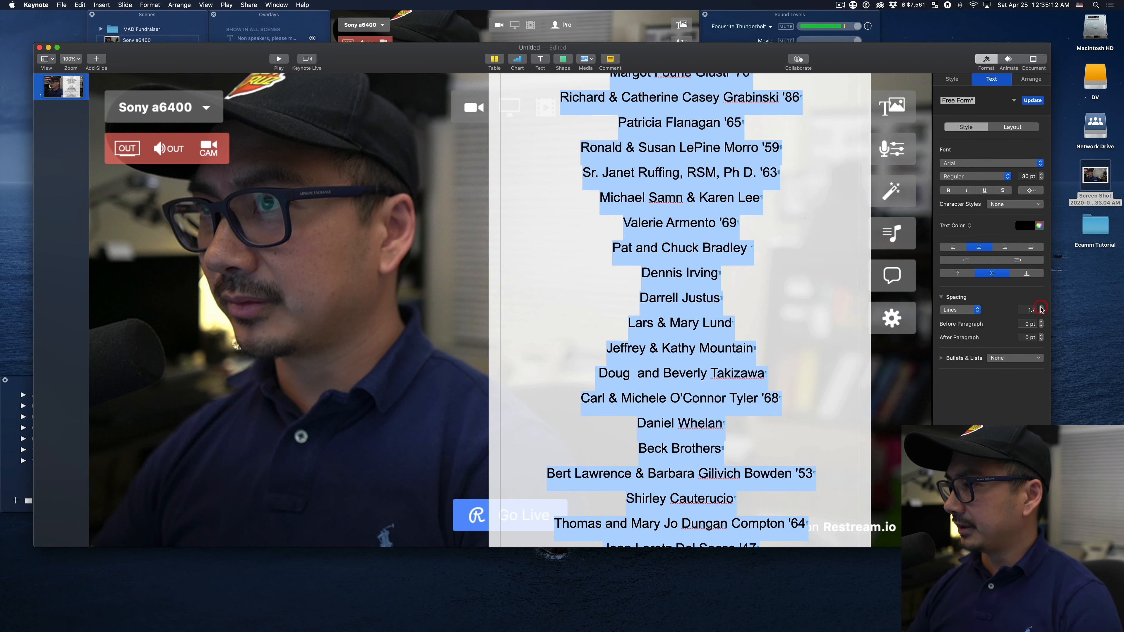
pyautogui.click(1041, 307)
pyautogui.click(1041, 308)
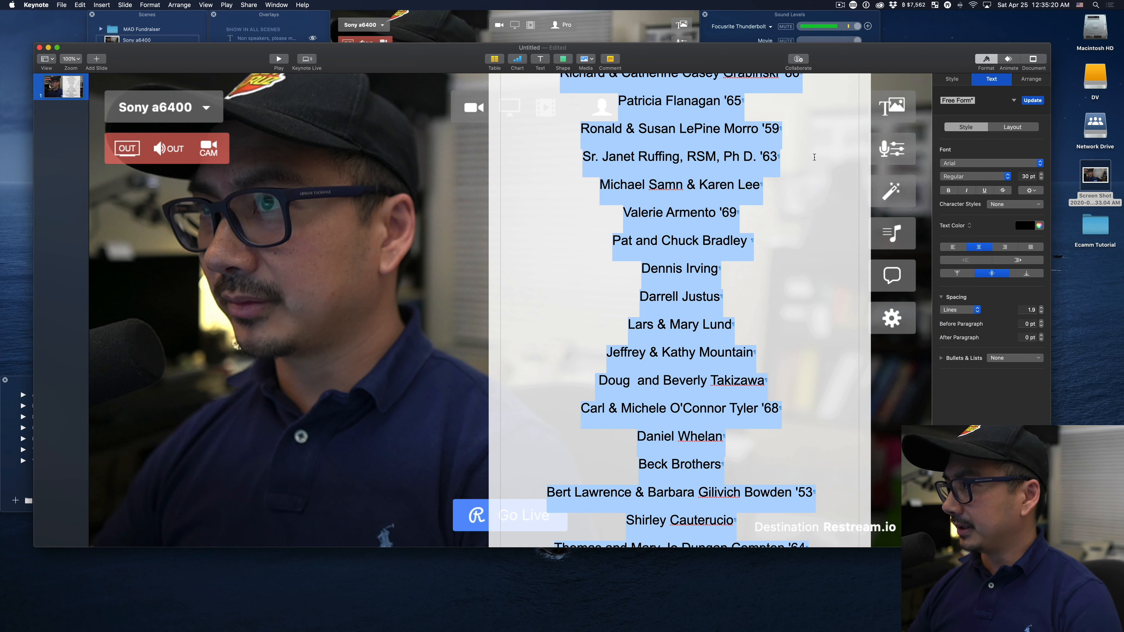
# Add a Move In build-in effect to the donor list and set its direction to Bottom to Top.
pyautogui.click(1009, 62)
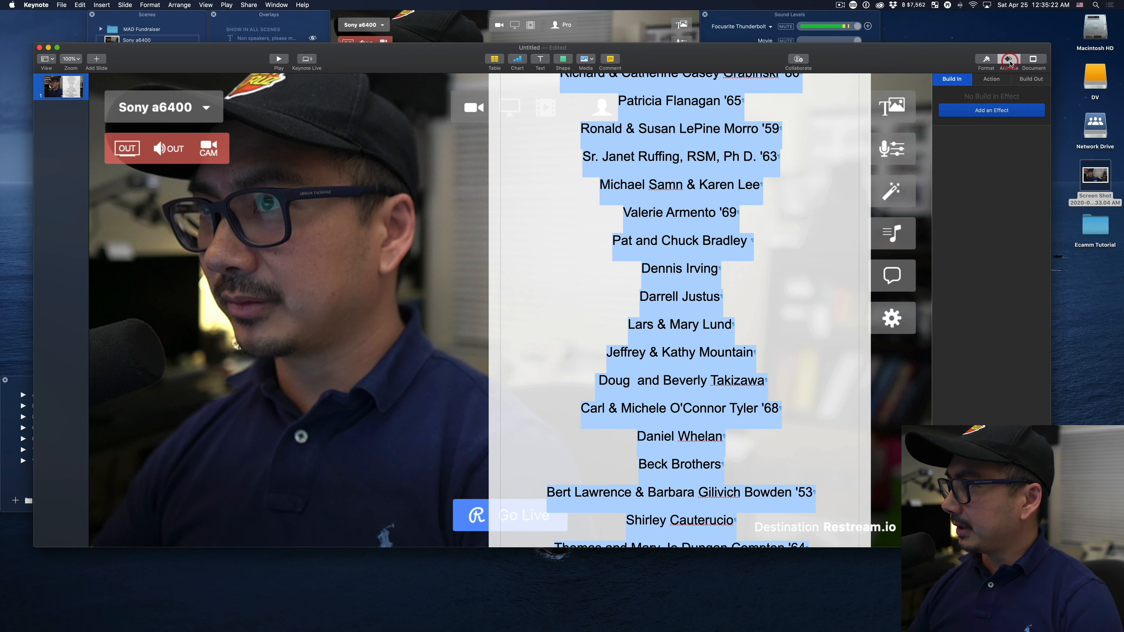
pyautogui.click(989, 114)
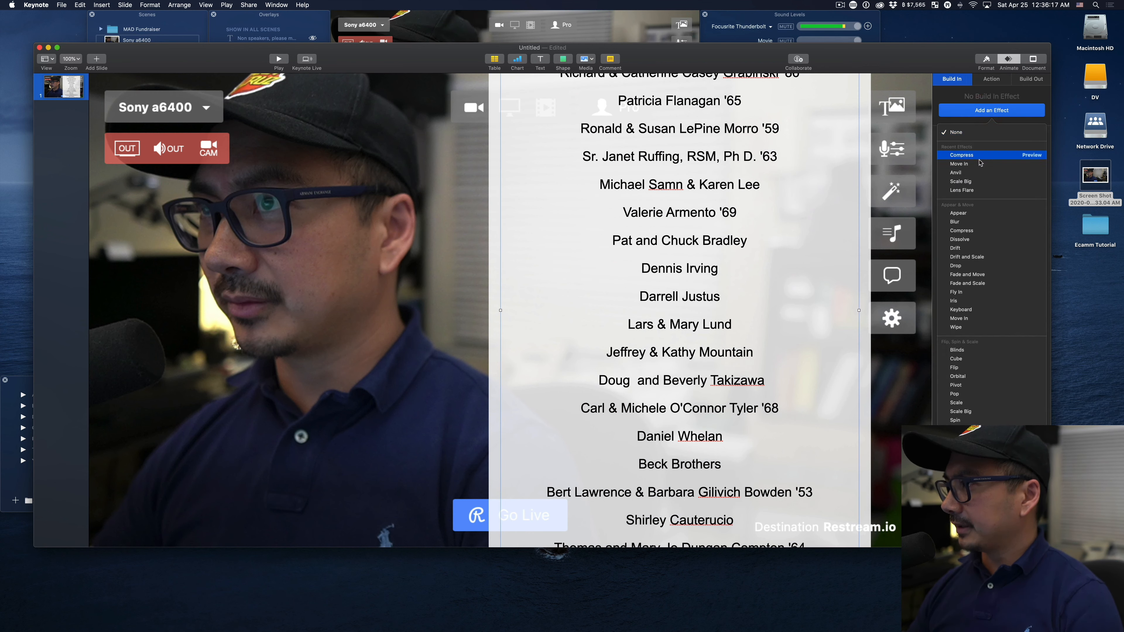
pyautogui.click(979, 166)
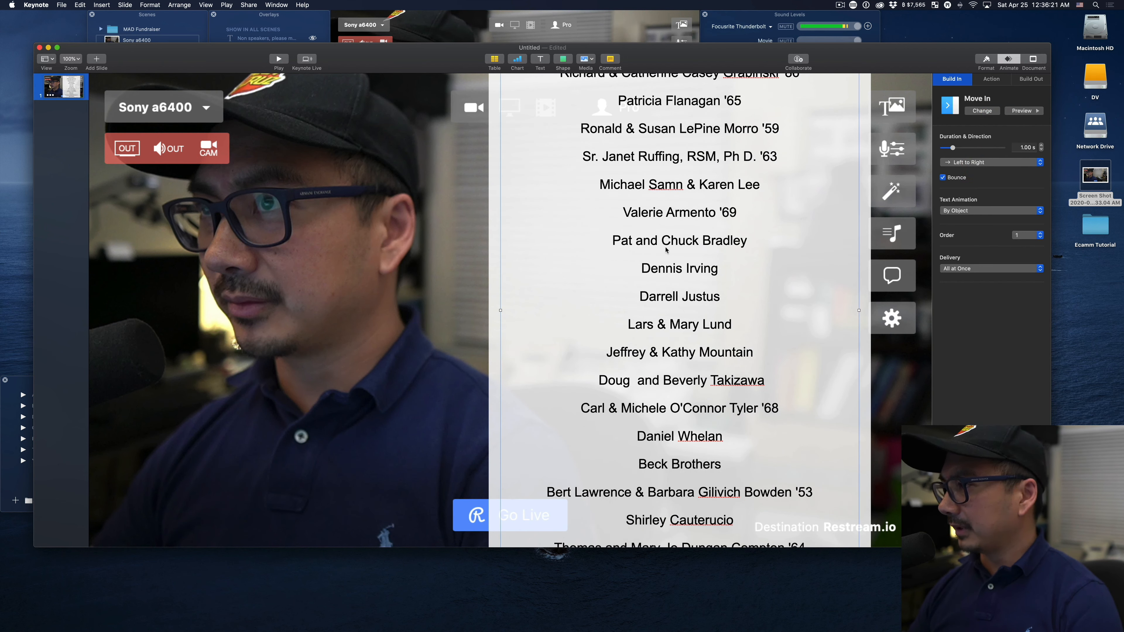
pyautogui.click(975, 163)
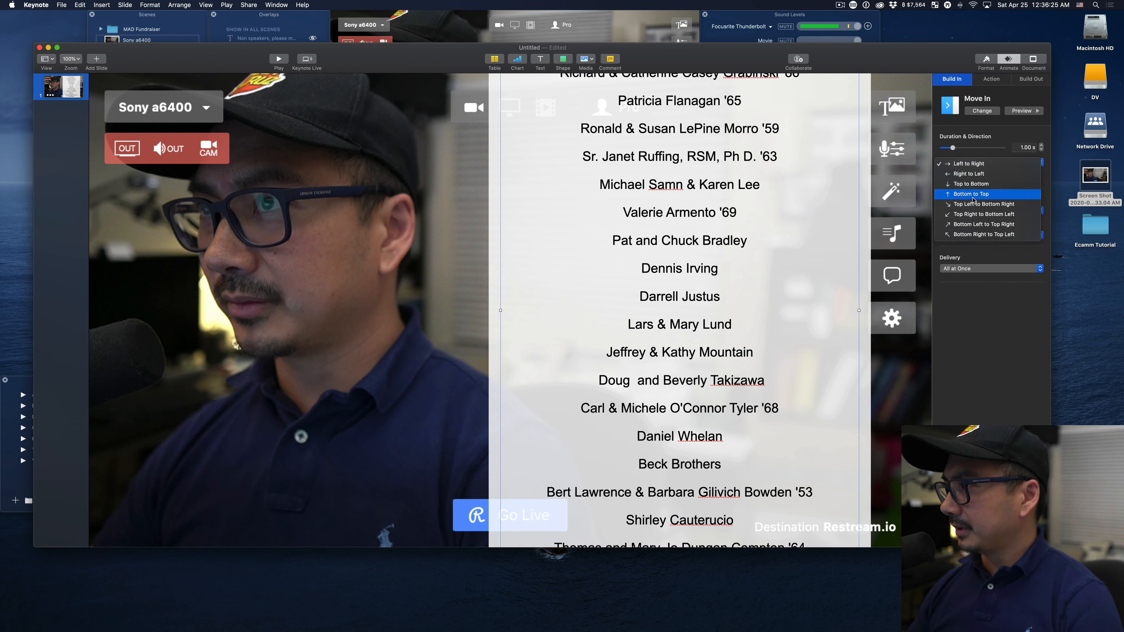
pyautogui.click(972, 195)
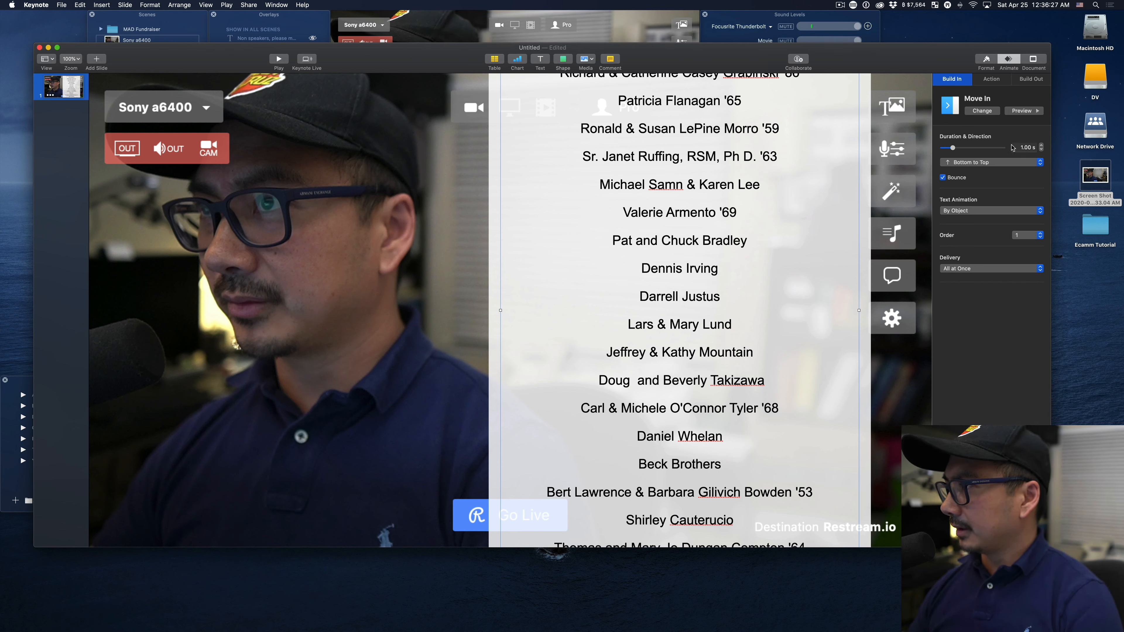
# Lengthen the Move In effect's duration to 60 seconds and preview the scrolling names.
pyautogui.click(1028, 113)
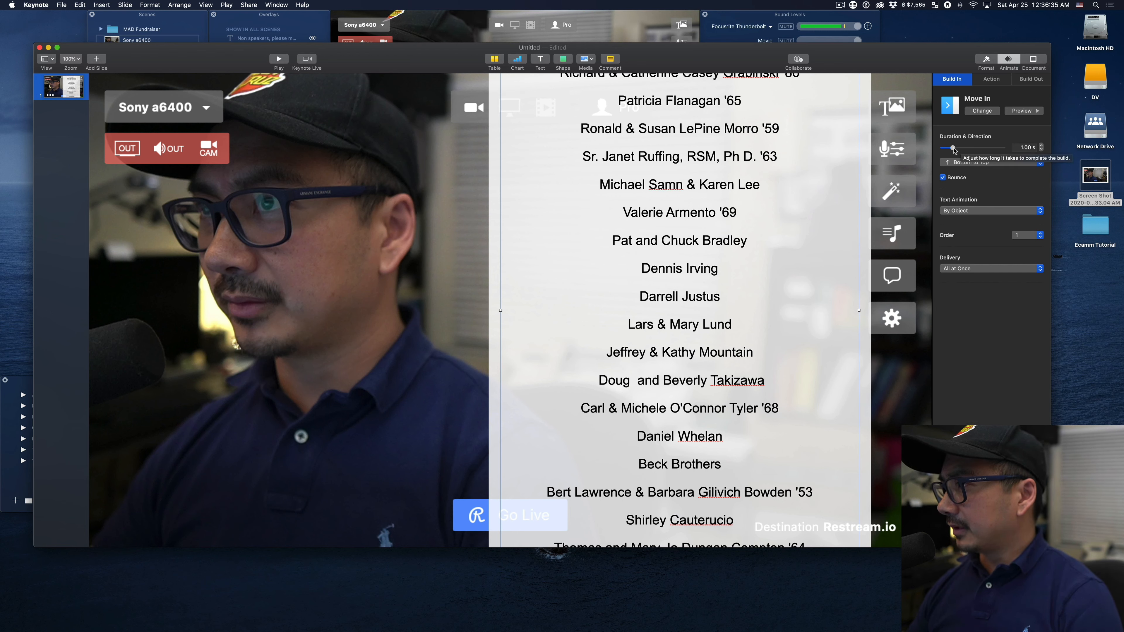
pyautogui.moveTo(952, 149); pyautogui.dragTo(977, 151)
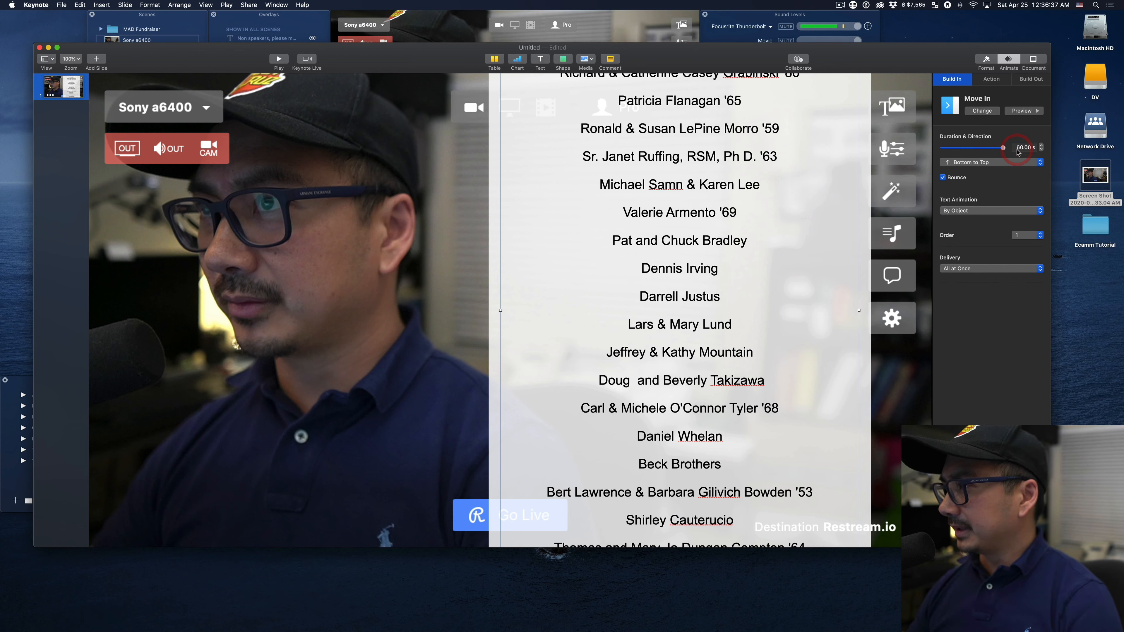
pyautogui.click(1019, 111)
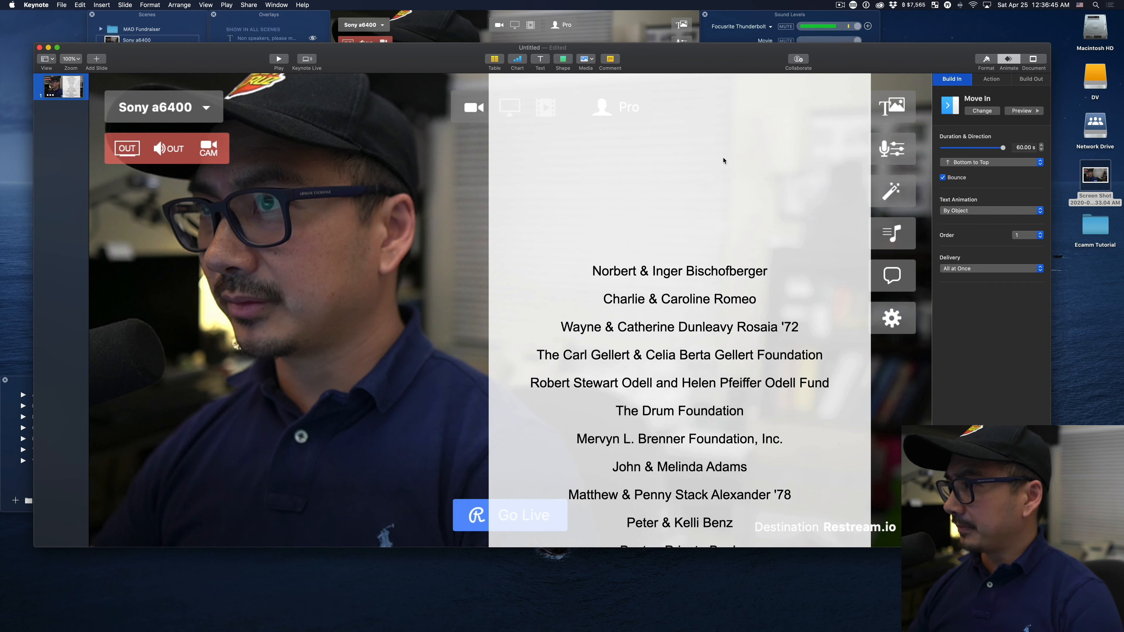
pyautogui.click(469, 223)
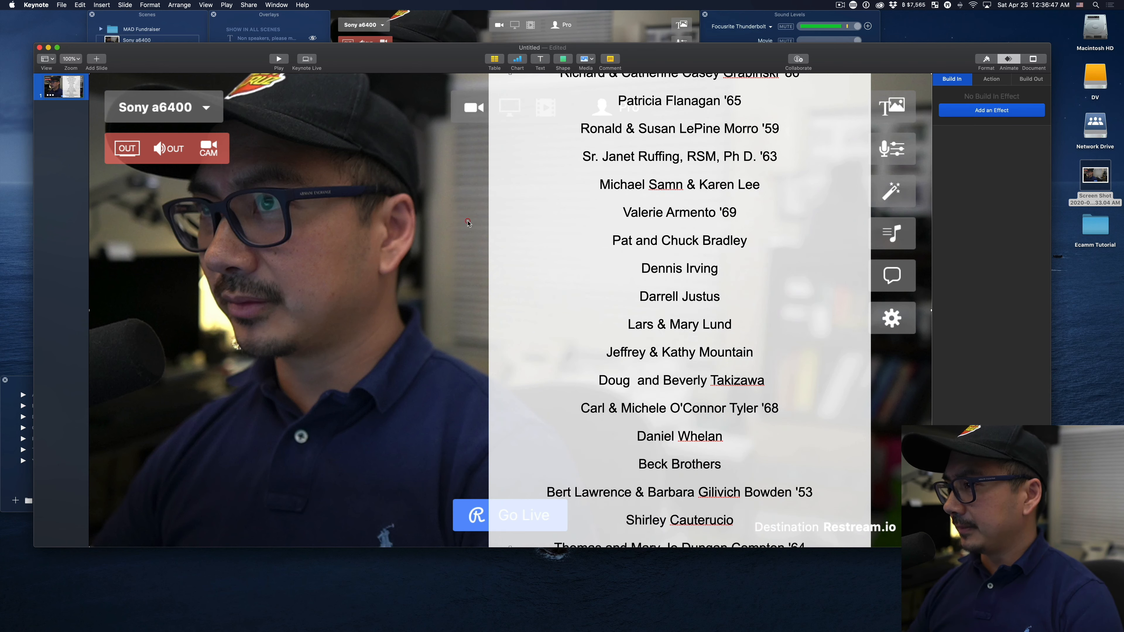
# Move the donor list upward until only its last names remain near the top of the white panel.
pyautogui.click(702, 333)
pyautogui.moveTo(702, 333); pyautogui.dragTo(703, 146)
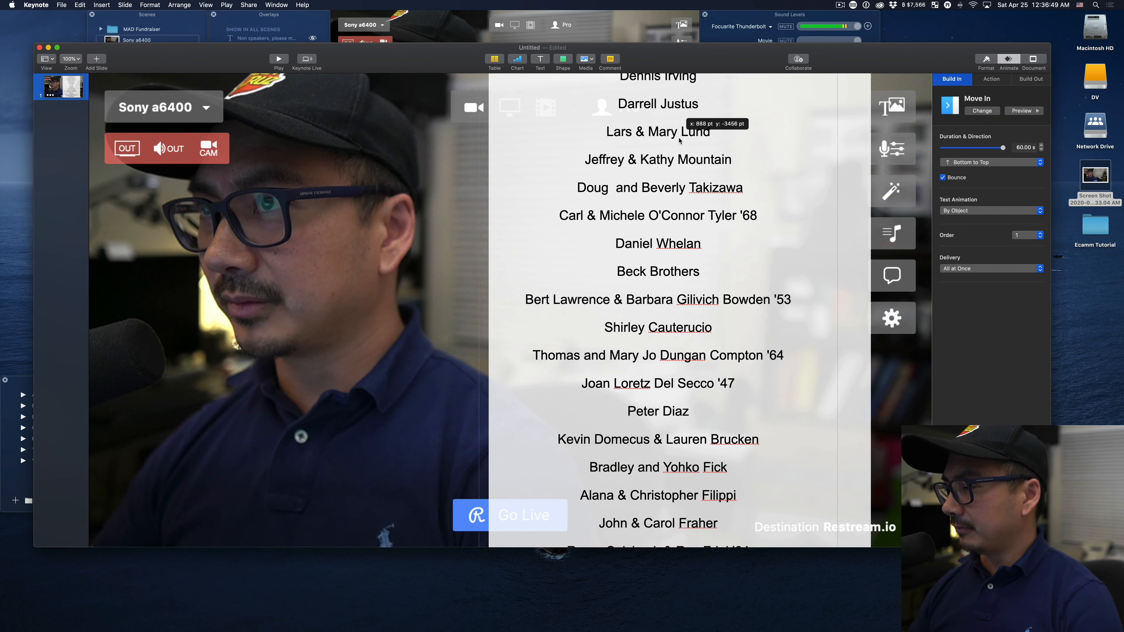
pyautogui.moveTo(699, 408)
pyautogui.mouseDown()
pyautogui.moveTo(699, 210)
pyautogui.moveTo(683, 179)
pyautogui.mouseUp()
pyautogui.moveTo(684, 351)
pyautogui.mouseDown()
pyautogui.moveTo(668, 89)
pyautogui.moveTo(678, 333)
pyautogui.moveTo(678, 170)
pyautogui.mouseUp()
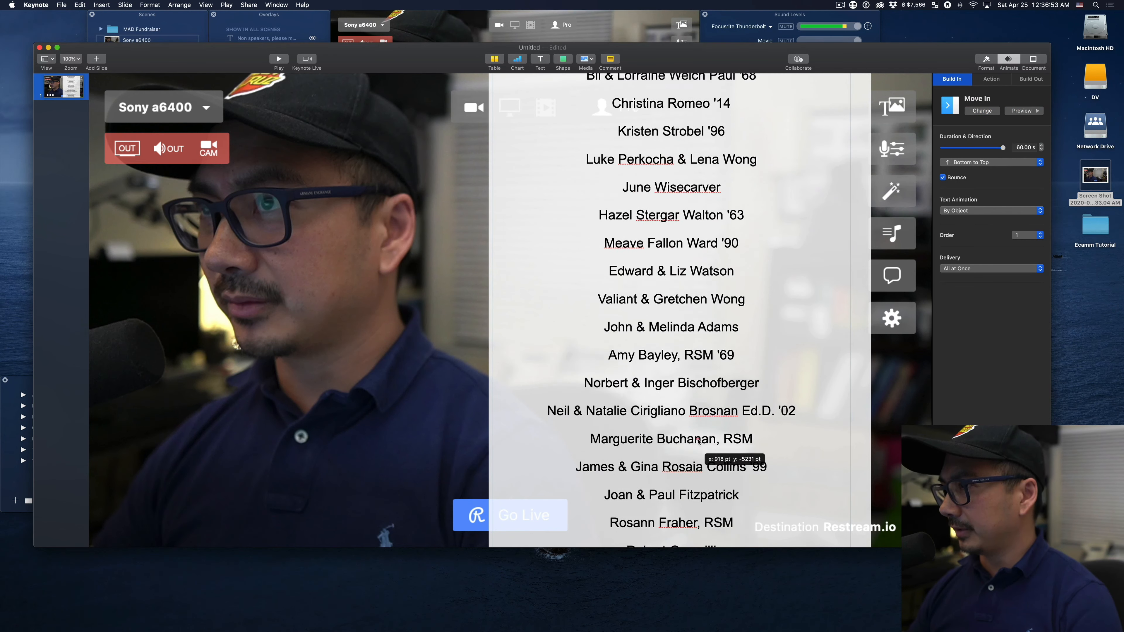
pyautogui.moveTo(708, 453); pyautogui.dragTo(706, 182)
pyautogui.moveTo(708, 313); pyautogui.dragTo(710, 109)
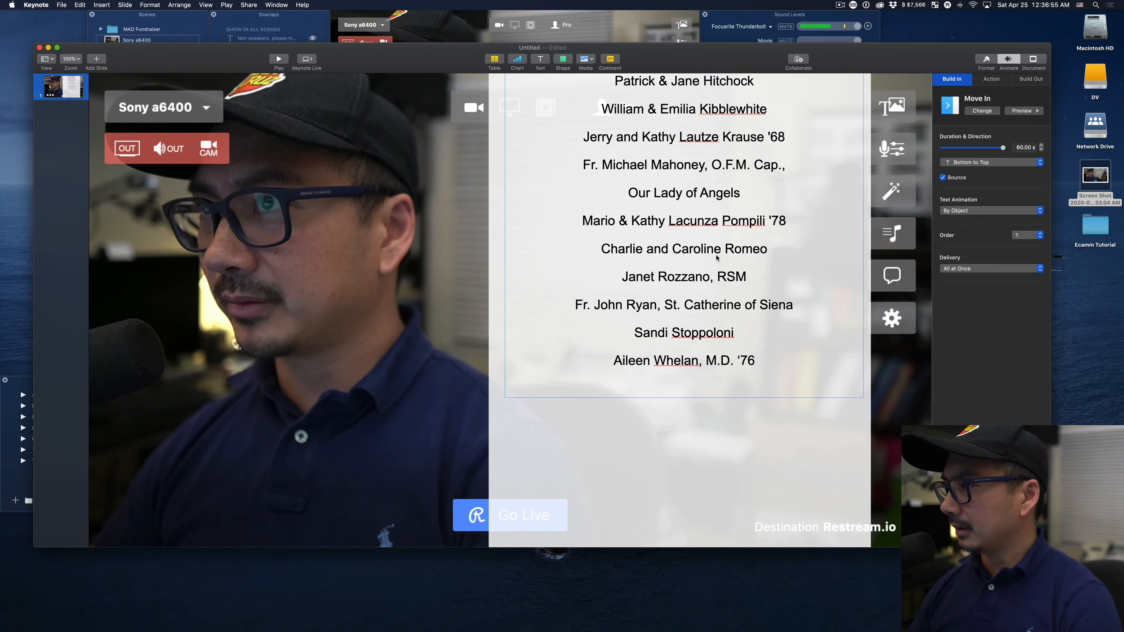
pyautogui.moveTo(713, 398); pyautogui.dragTo(709, 92)
pyautogui.moveTo(708, 130); pyautogui.dragTo(707, 102)
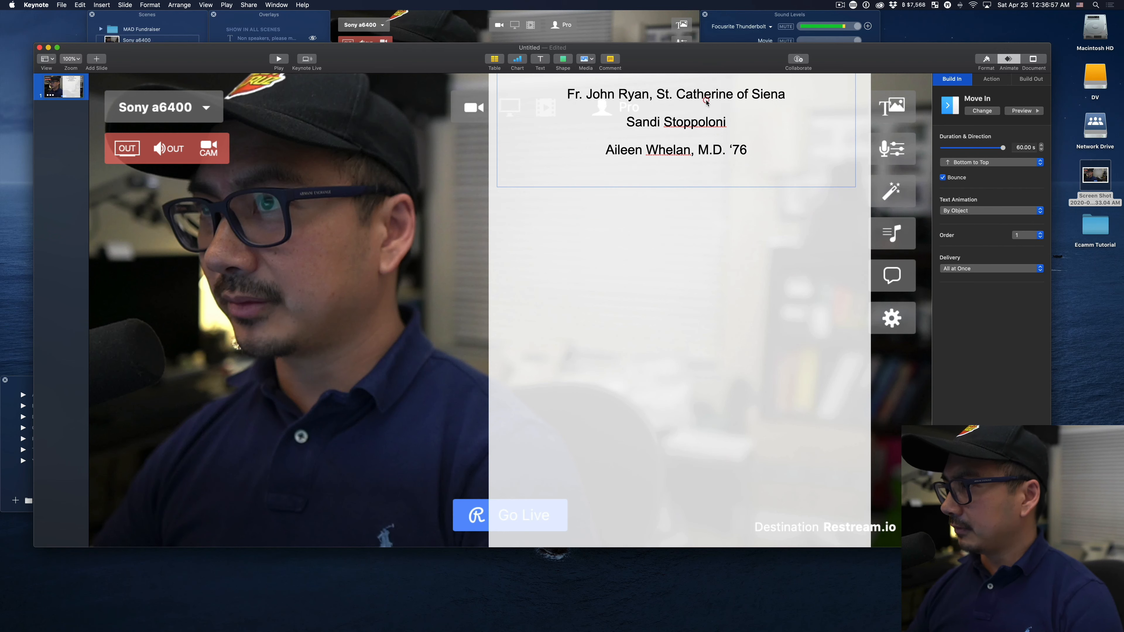
pyautogui.moveTo(707, 150); pyautogui.dragTo(706, 108)
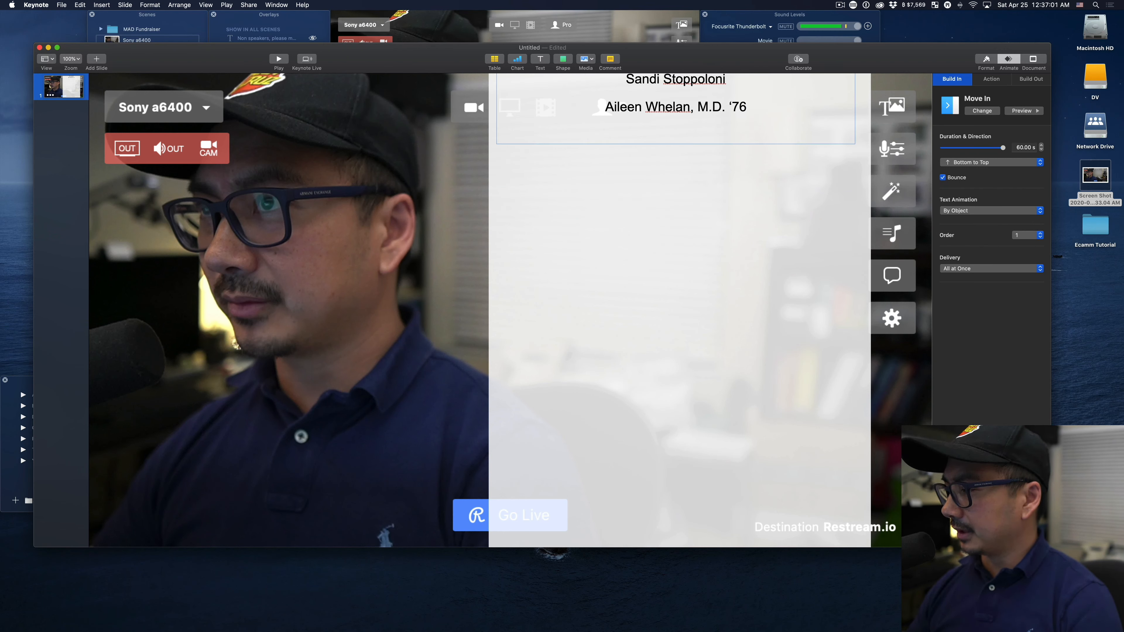
# Make the window taller and move the donor list's last name just above the slide's top edge, keeping it centered on the panel.
pyautogui.moveTo(1050, 547); pyautogui.dragTo(1055, 601)
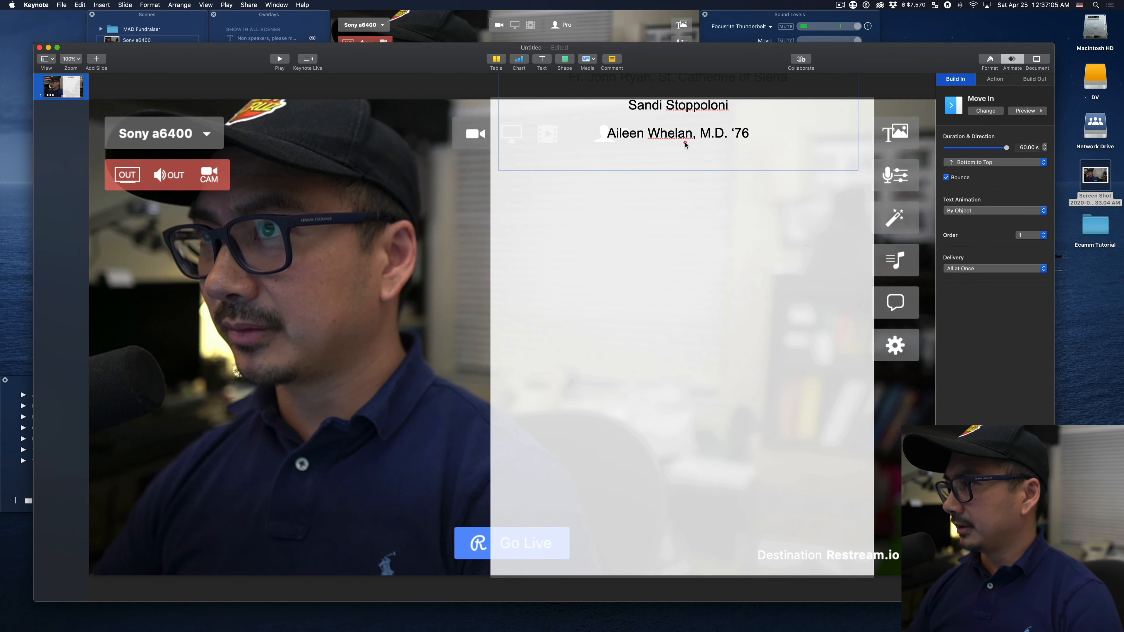
pyautogui.moveTo(685, 144); pyautogui.dragTo(689, 102)
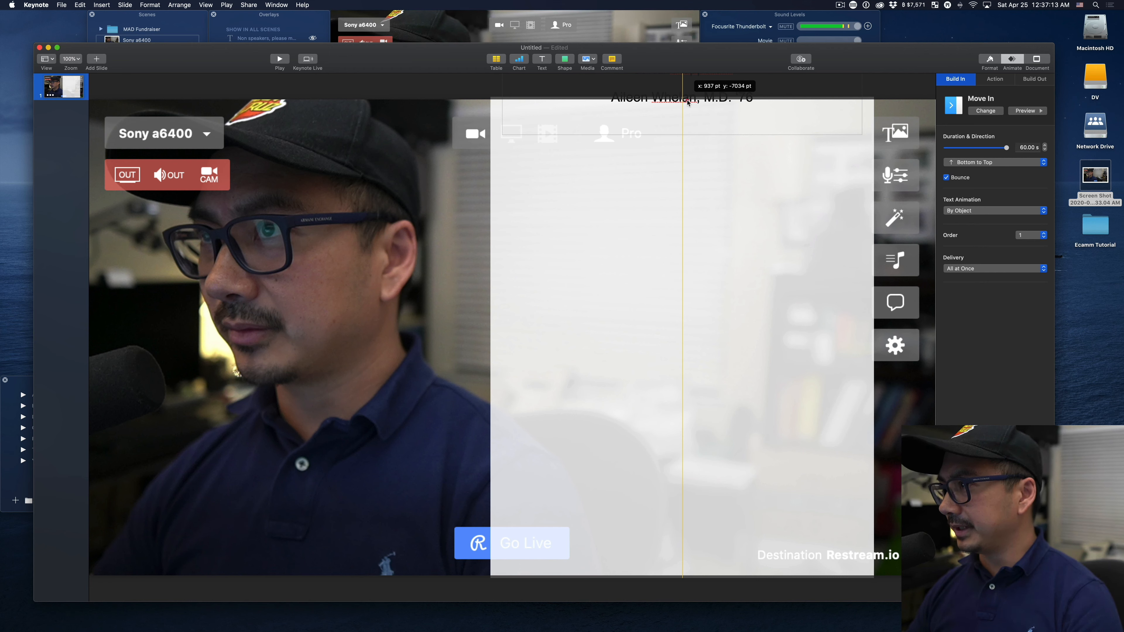
pyautogui.moveTo(687, 102); pyautogui.dragTo(686, 97)
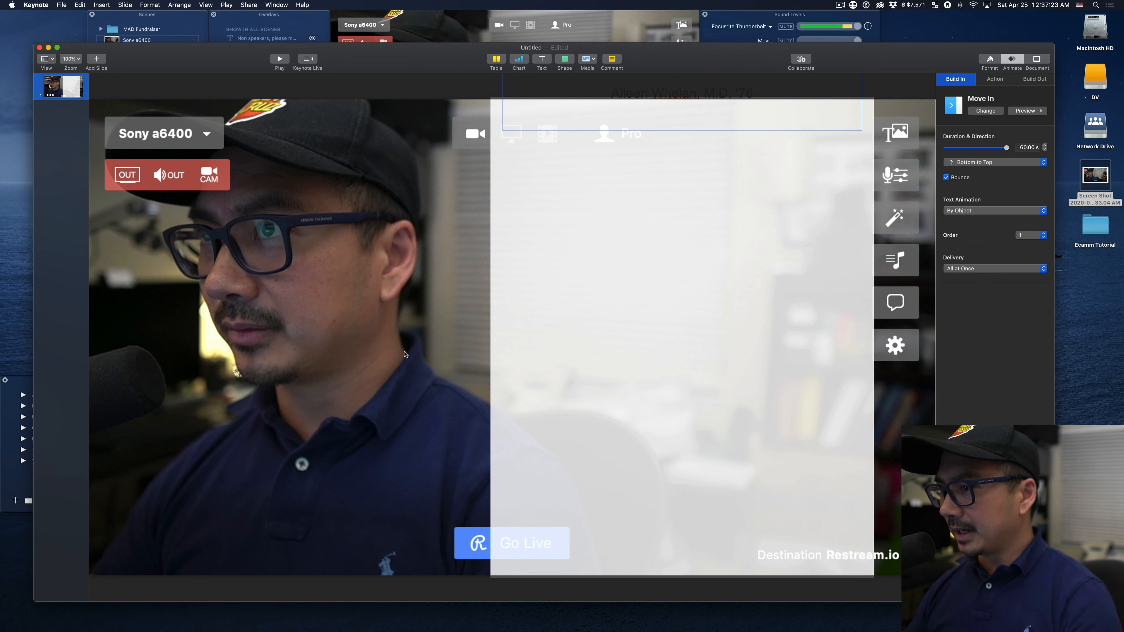
# Delete the full-slide background screenshot and set the slide background to No Fill.
pyautogui.press('BackSpace')
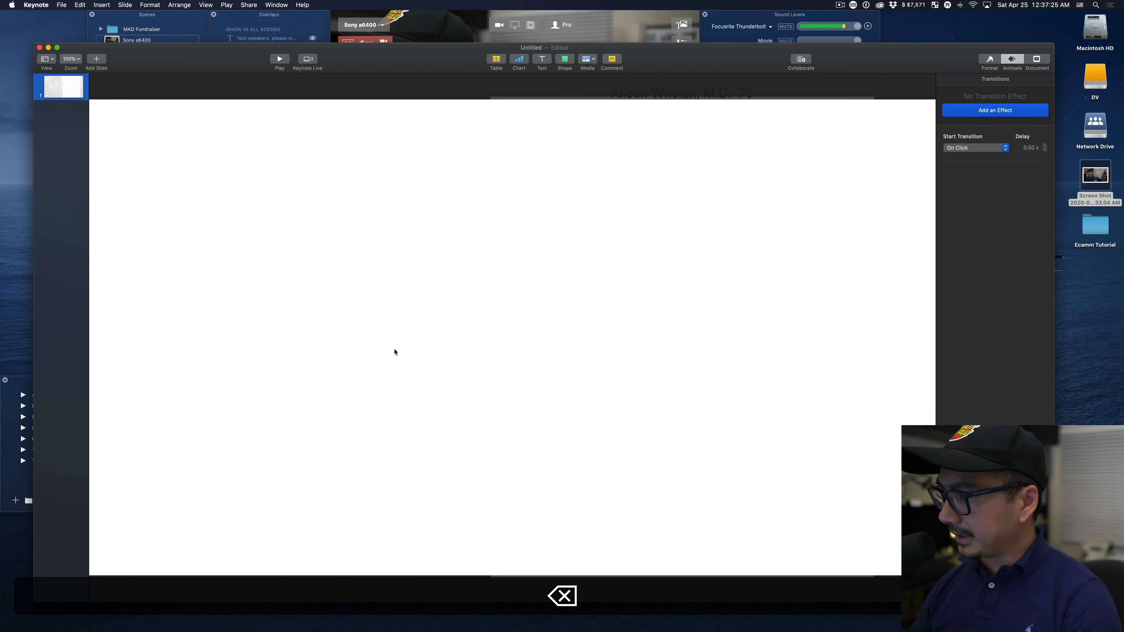
pyautogui.click(990, 60)
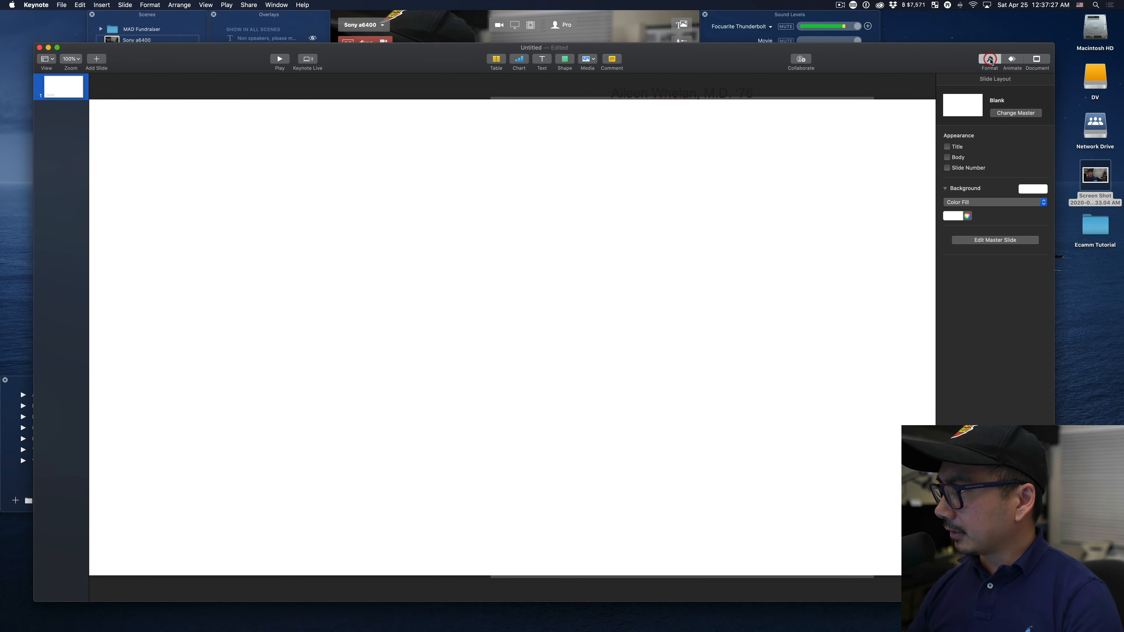
pyautogui.click(976, 202)
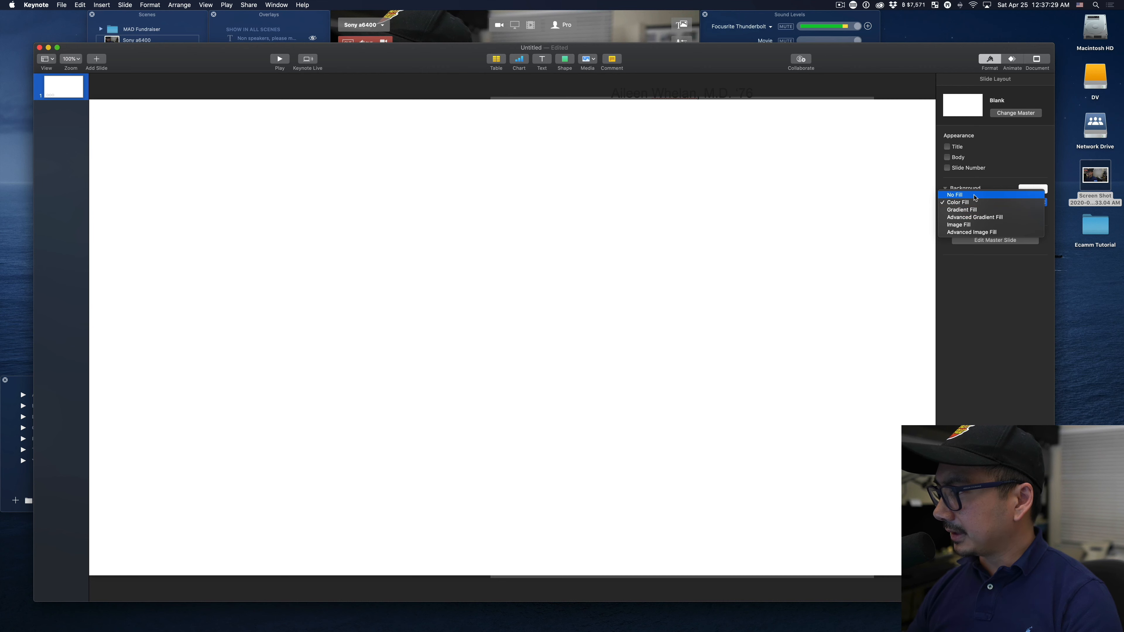
pyautogui.click(976, 195)
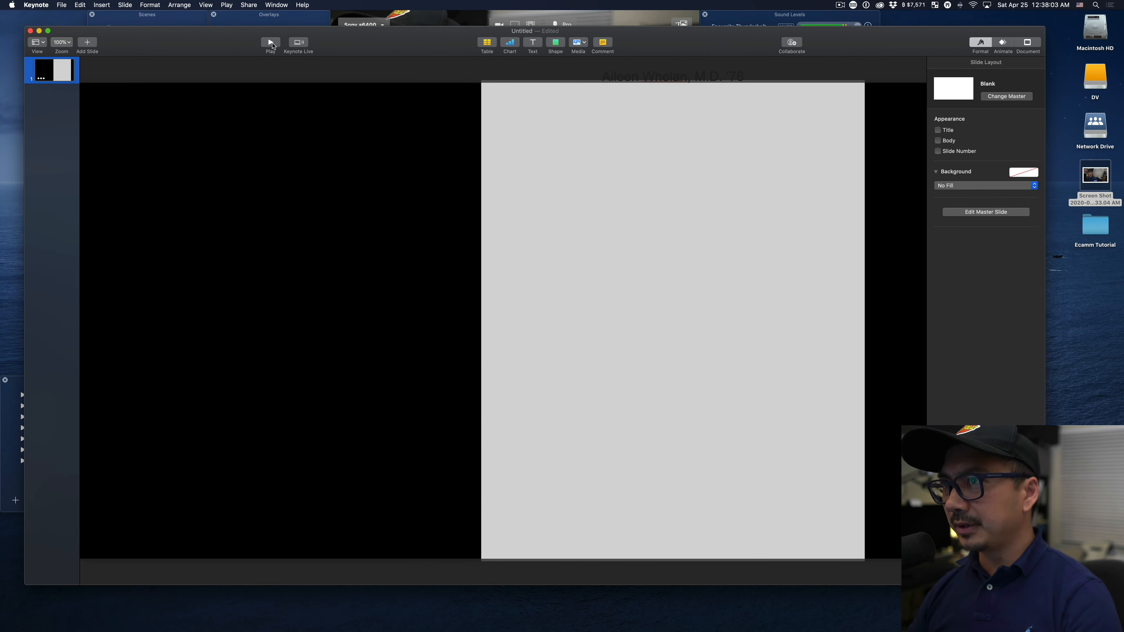
# Play the slideshow to check the donor names scrolling up over the panel.
pyautogui.click(270, 43)
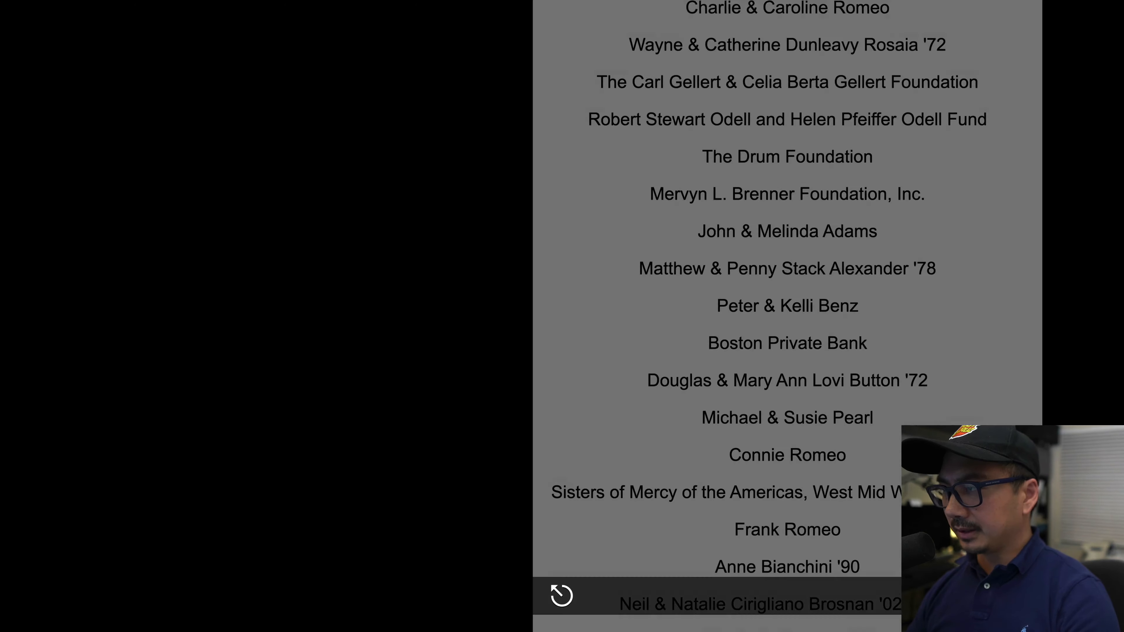
# End the slideshow and start exporting the presentation as a self-playing movie with a custom resolution.
pyautogui.press('Escape')
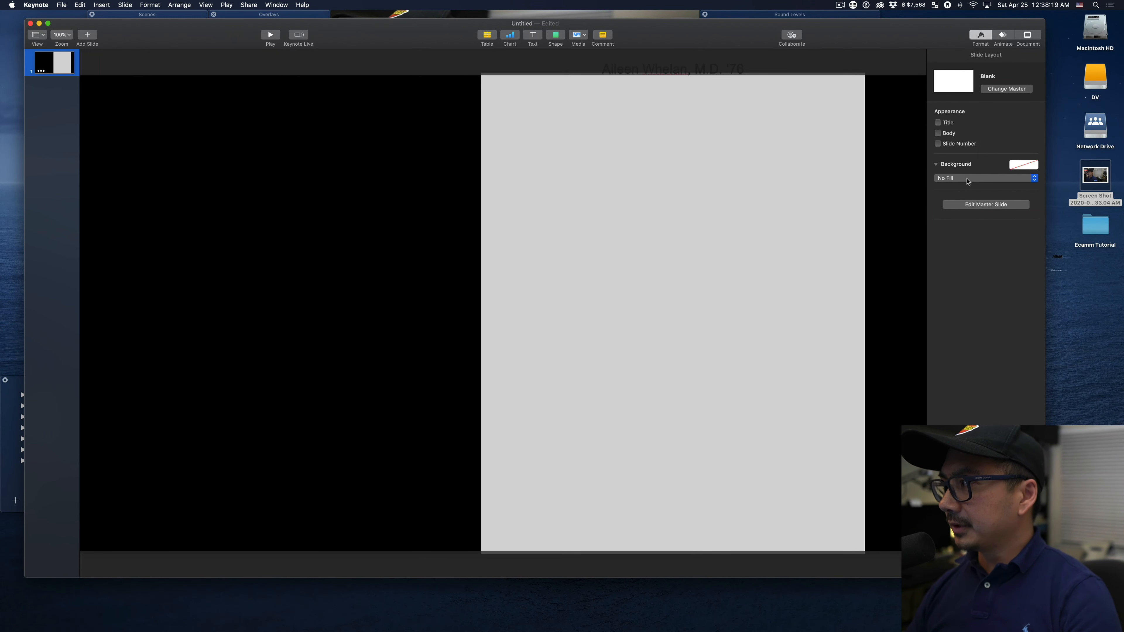
pyautogui.click(61, 4)
pyautogui.moveTo(69, 96)
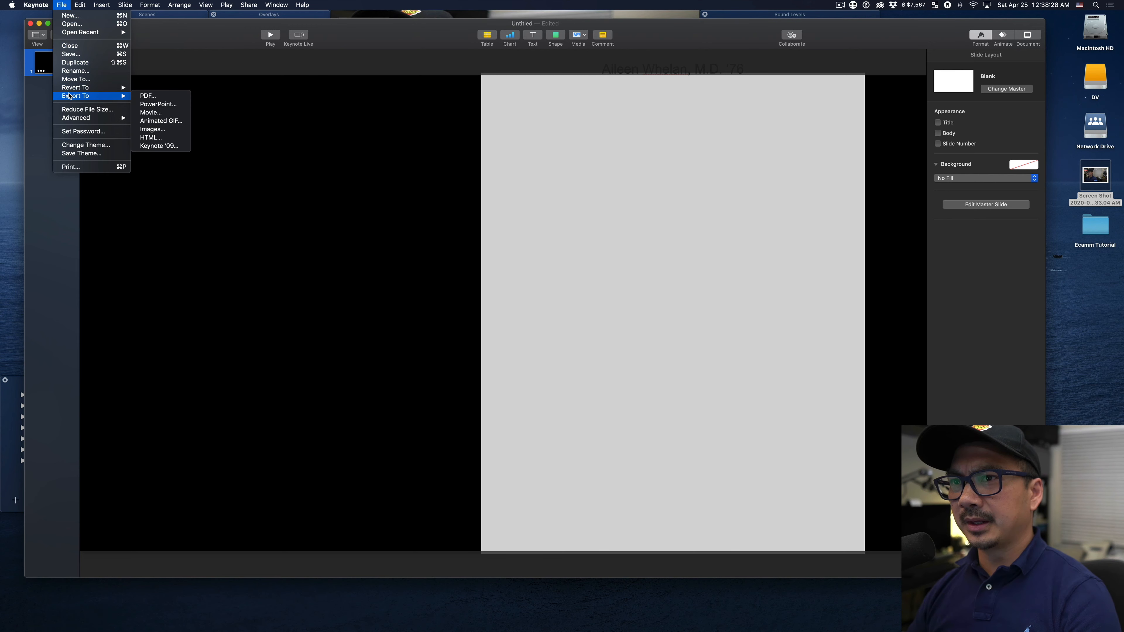
pyautogui.click(163, 113)
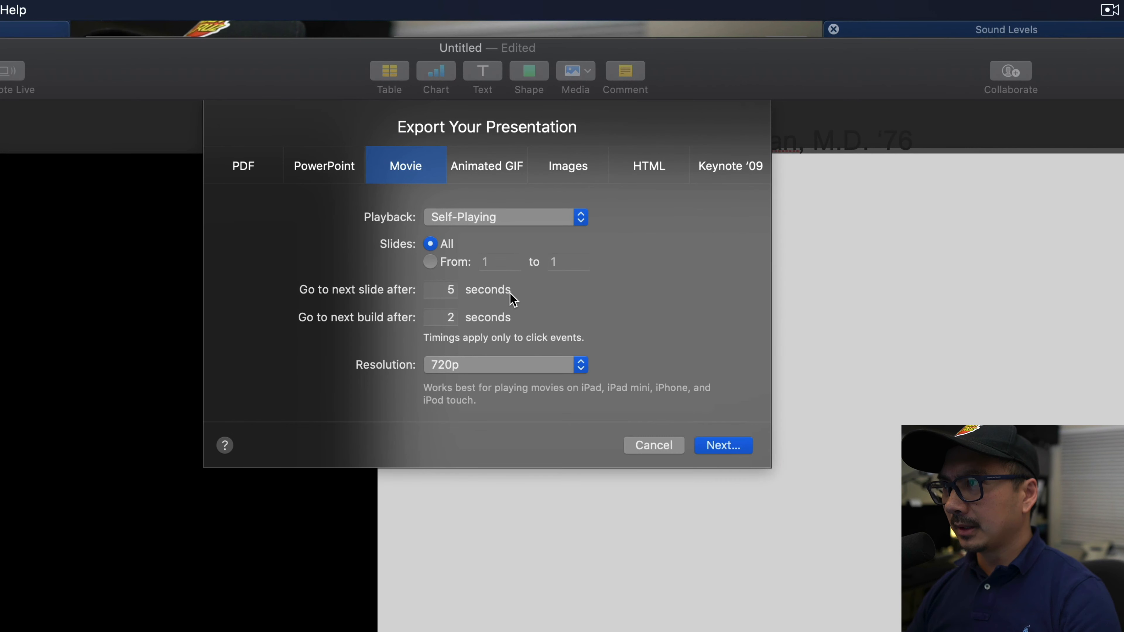
pyautogui.click(509, 365)
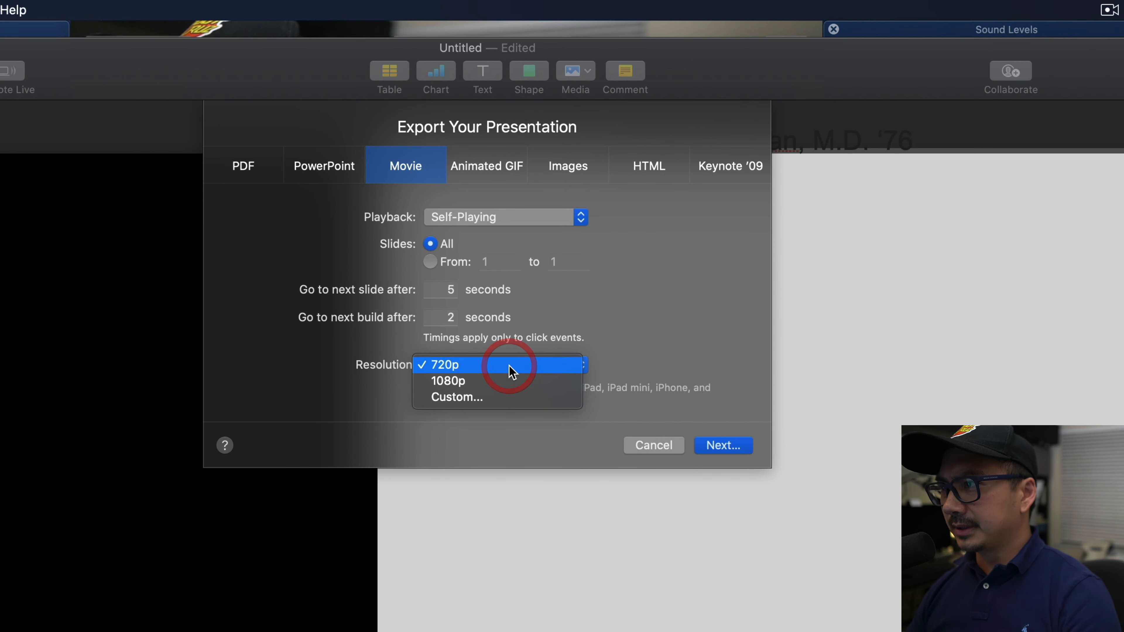
pyautogui.click(500, 396)
pyautogui.doubleClick(456, 390)
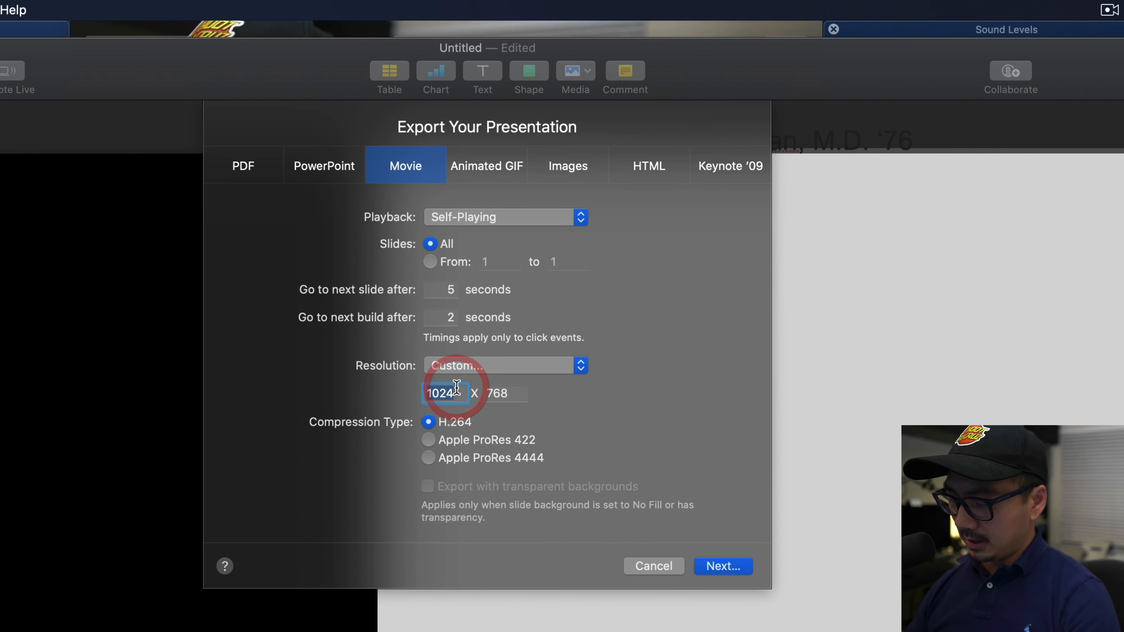
pyautogui.write('1080')
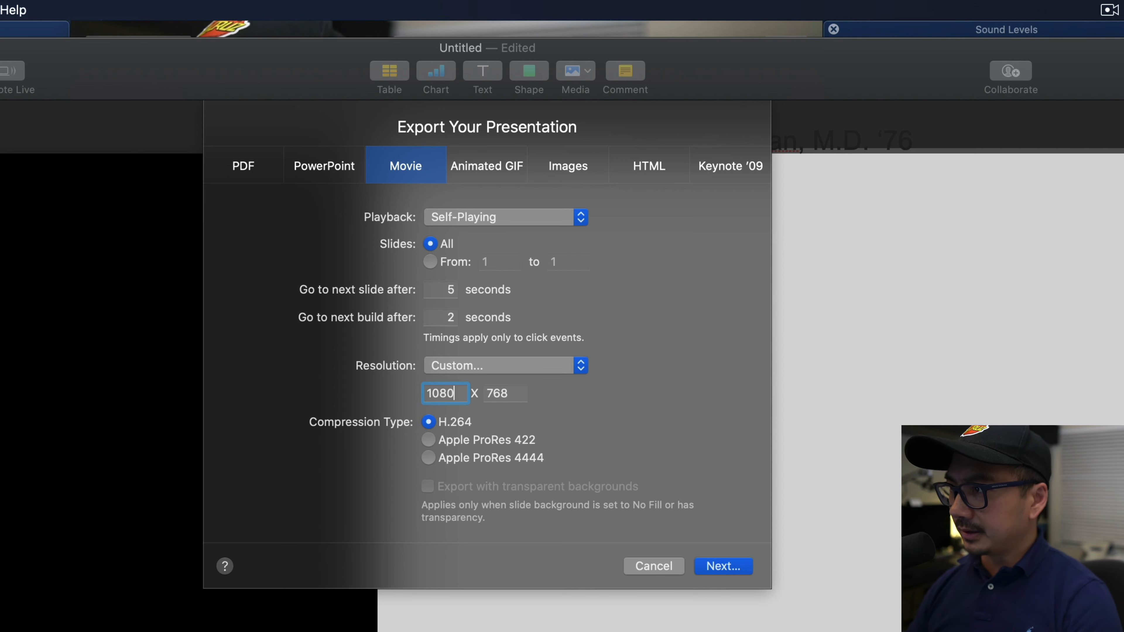
pyautogui.press('Tab')
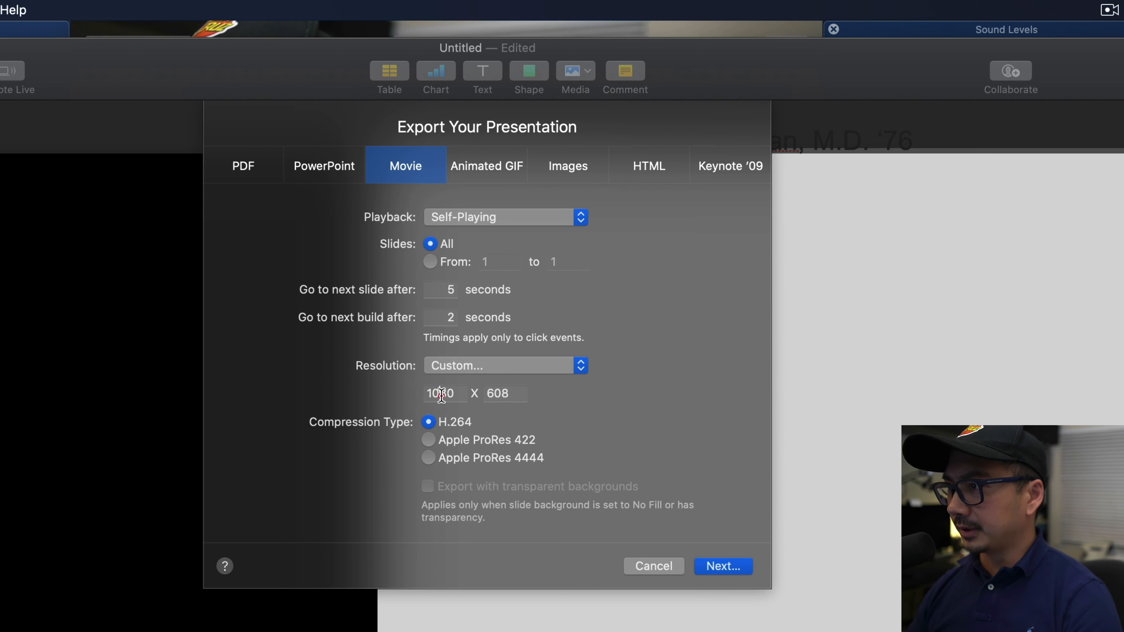
# Set the movie's custom export resolution to 1920 x 1080.
pyautogui.doubleClick(438, 390)
pyautogui.write('1920')
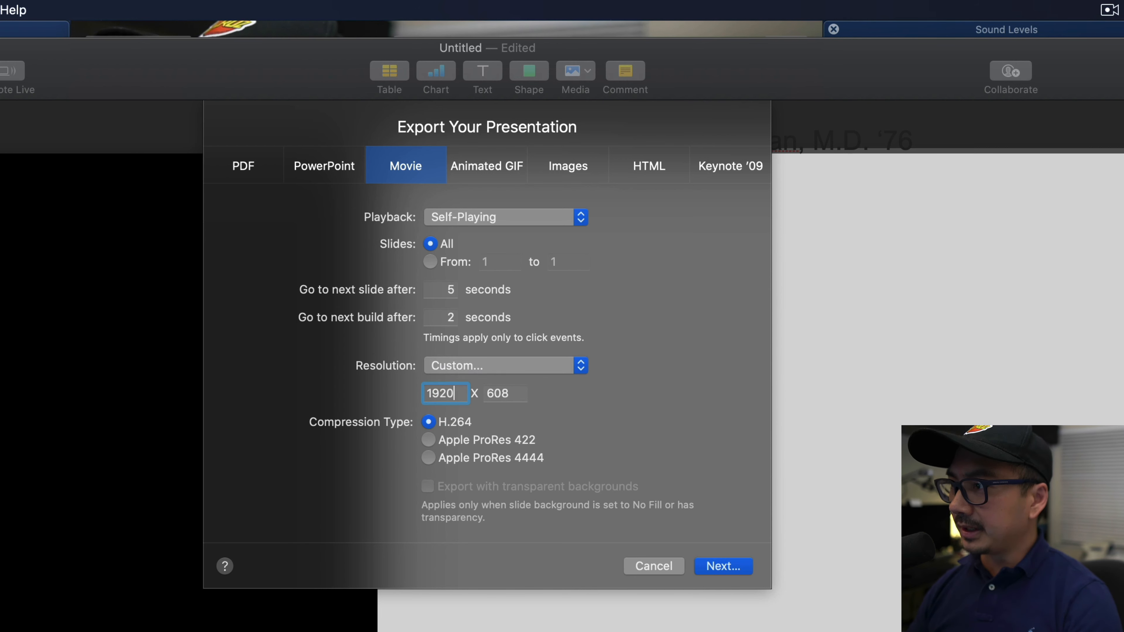
pyautogui.press('Tab')
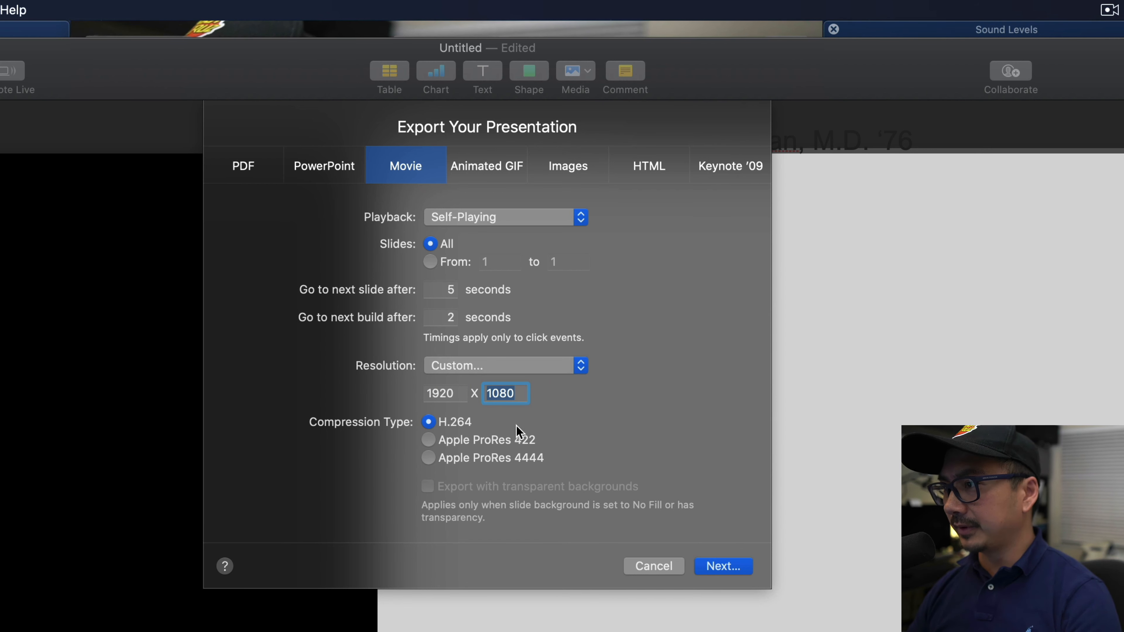
# Choose Apple ProRes 4444 compression with transparent backgrounds and export the movie to the Desktop as Sponsors.
pyautogui.click(429, 458)
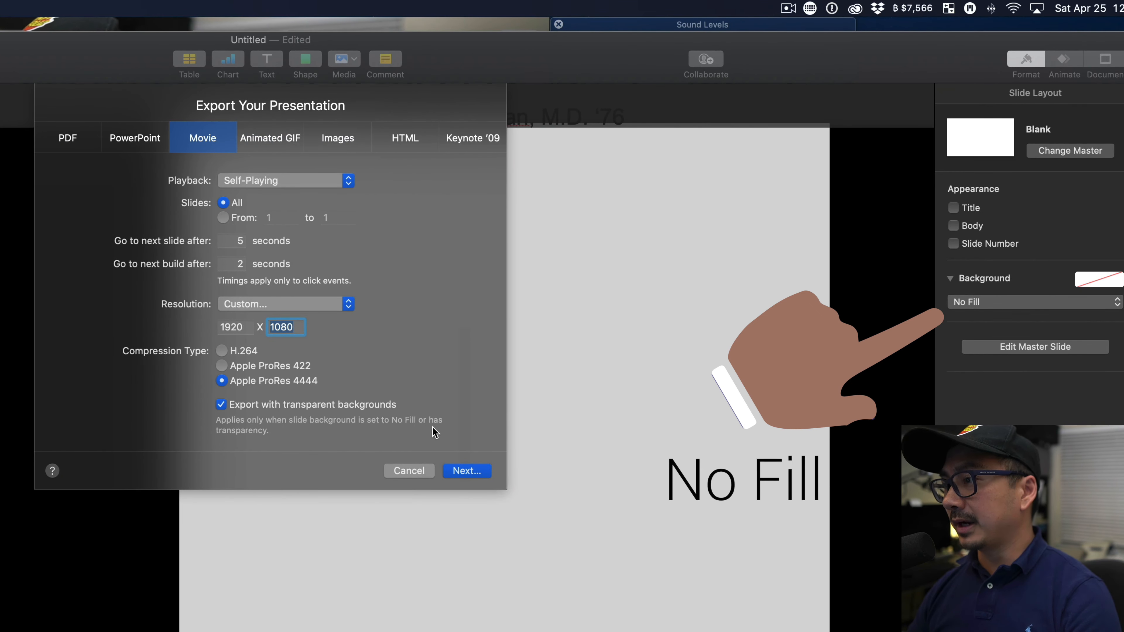
pyautogui.click(470, 470)
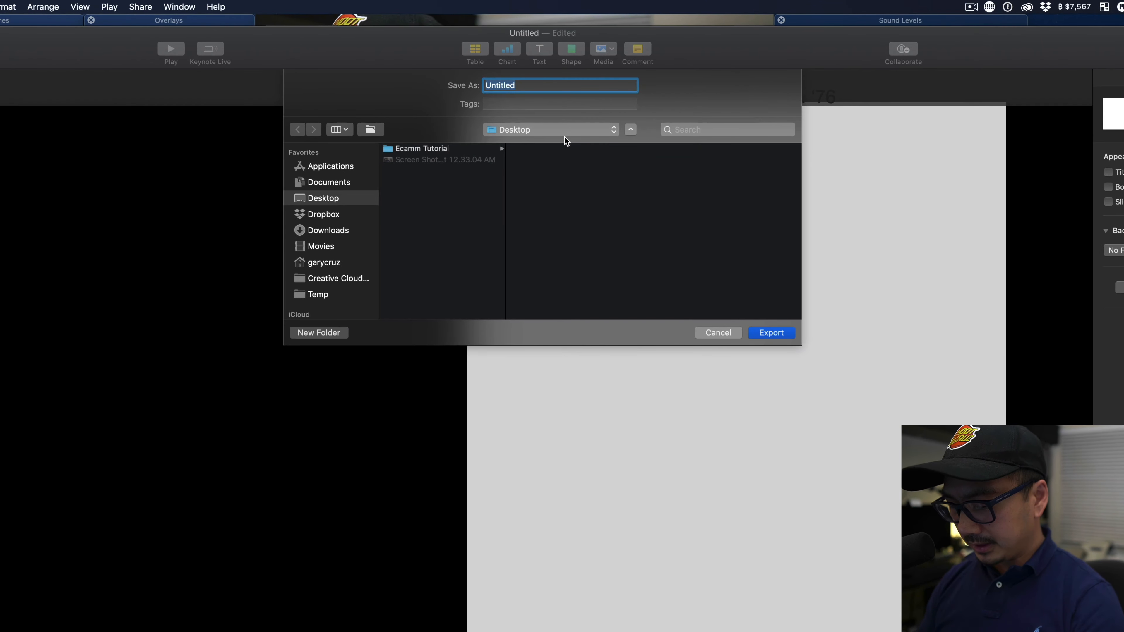
pyautogui.write('Sponsors')
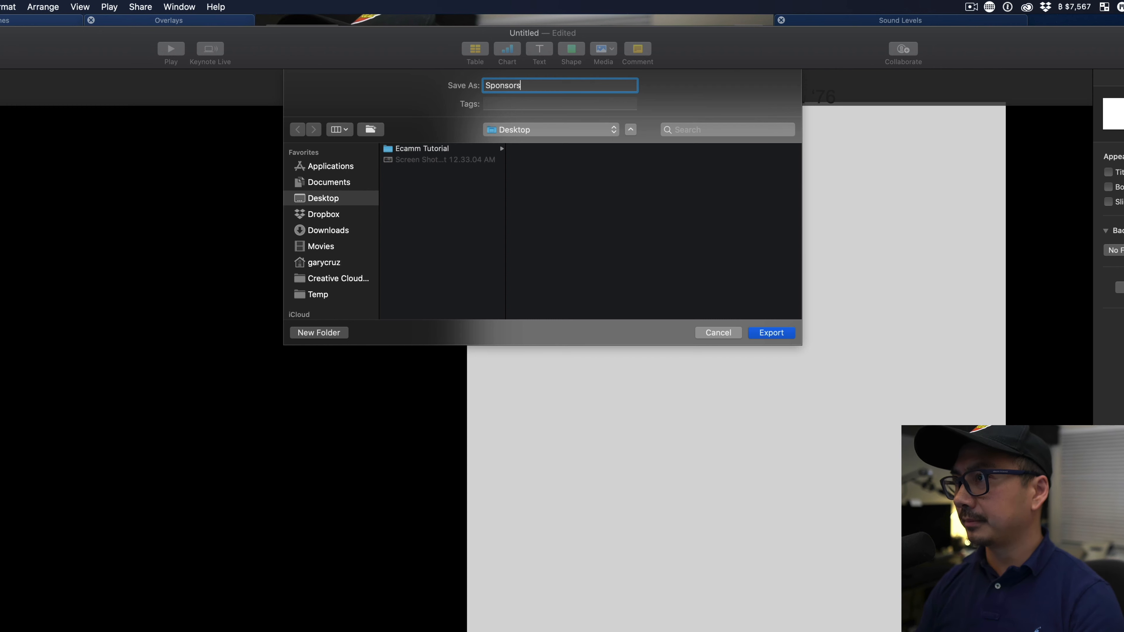
pyautogui.click(780, 332)
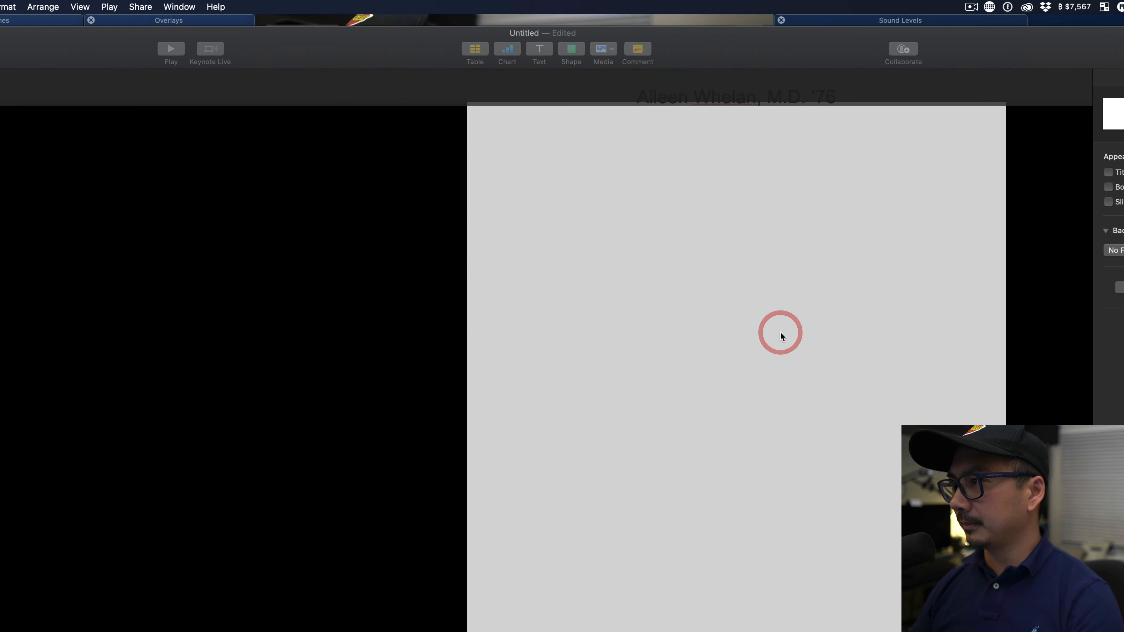